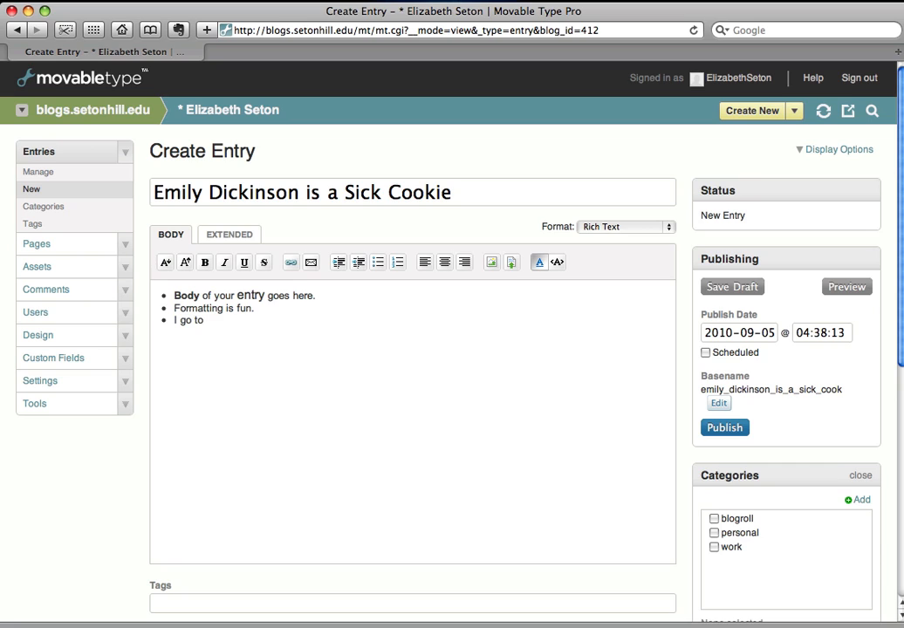
text(Seton Hill Unive)
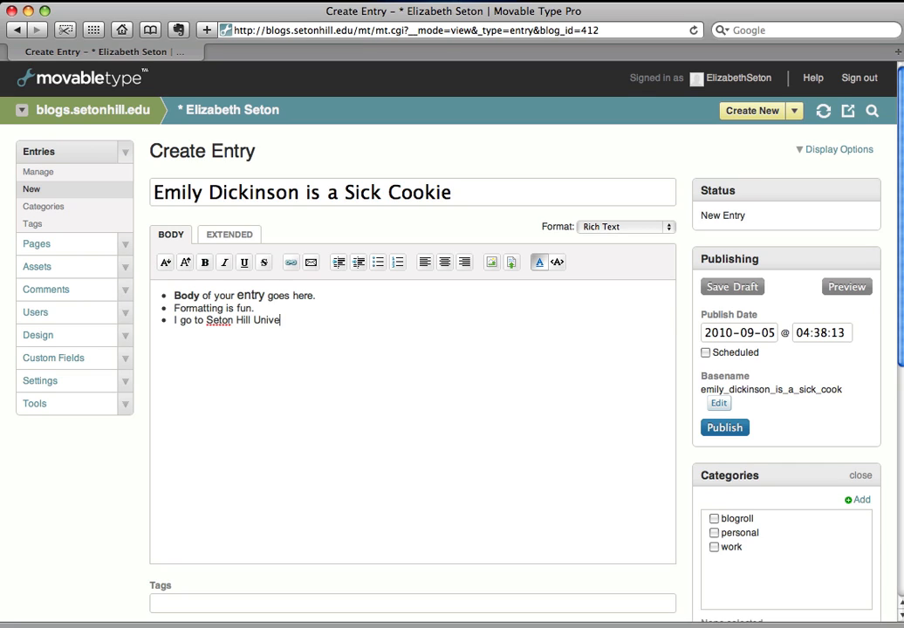
text(rsity. www.setonhi)
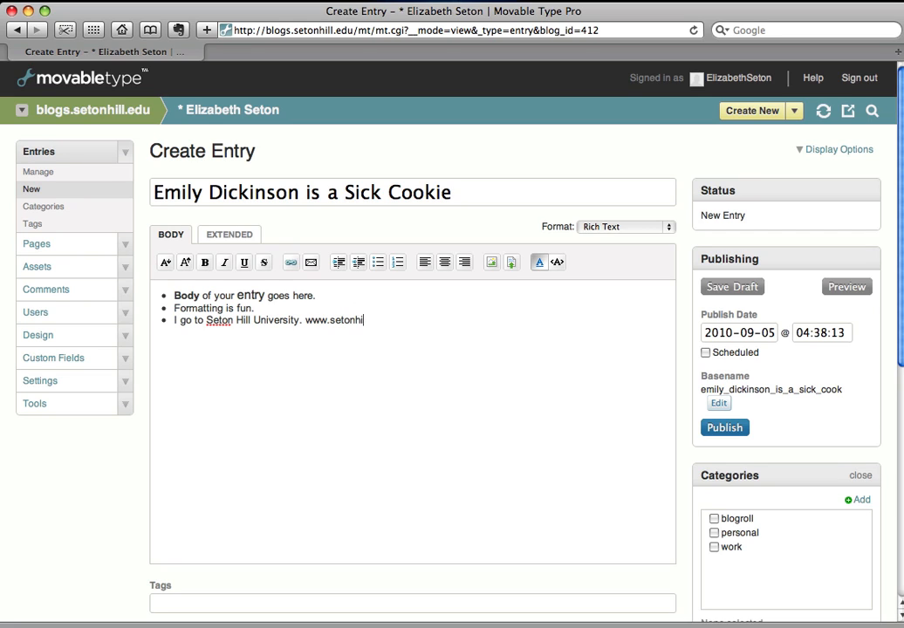
text(ll.edu)
key(shift+Left)
key(shift+Left)
key(shift+Left)
key(shift+Left)
key(shift+Left)
key(shift+Left)
key(shift+Left)
key(shift+Left)
key(shift+Left)
key(shift+Left)
key(shift+Left)
key(shift+Left)
key(shift+Left)
key(shift+Left)
key(shift+Left)
key(shift+Left)
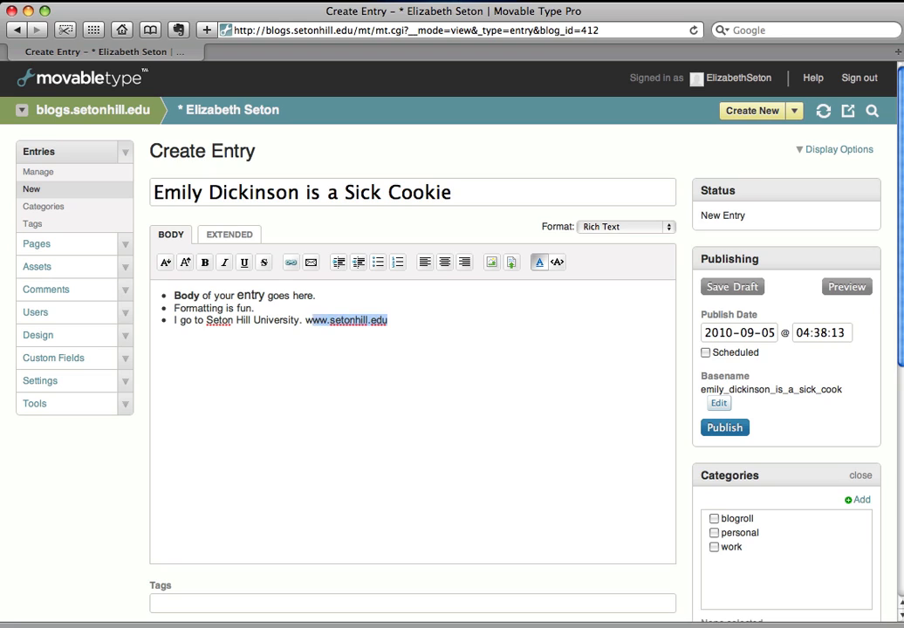
key(shift+Left)
key(Left)
key(shift+Right)
key(shift+Right)
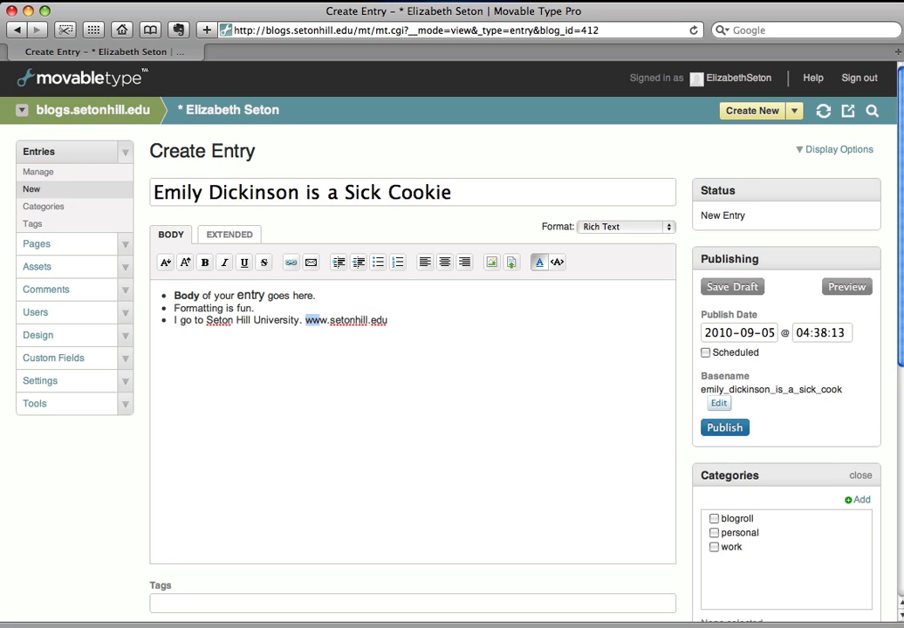
key(shift+Right)
key(shift+Right)
key(shift+Right)
key(shift+Right)
key(shift+Right)
key(shift+Right)
key(shift+Right)
key(shift+Right)
key(shift+Right)
key(shift+Right)
key(shift+Right)
key(shift+Right)
key(shift+Right)
key(shift+Right)
key(shift+Right)
click(292, 270)
click(370, 233)
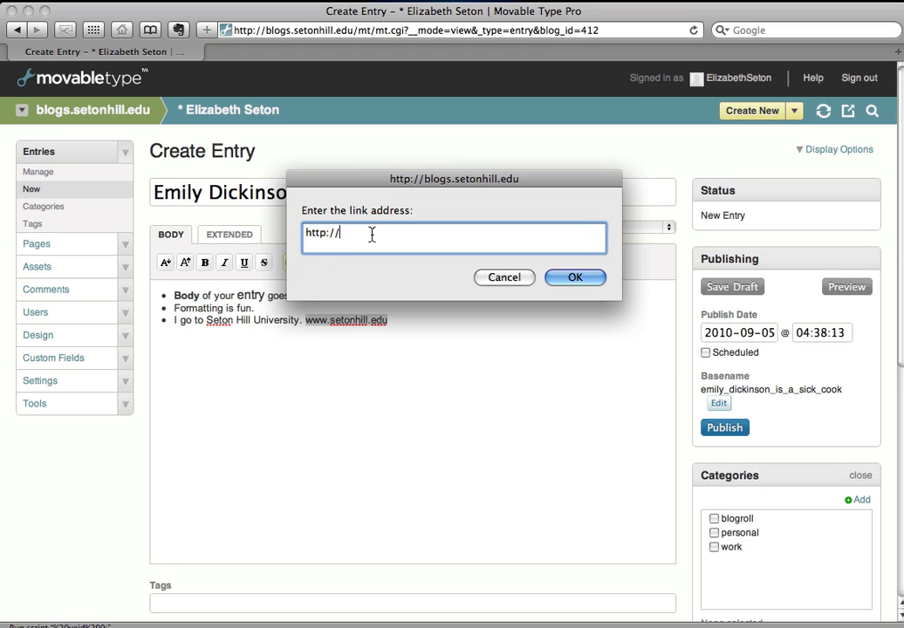
text(www.setonhill.edu)
click(558, 278)
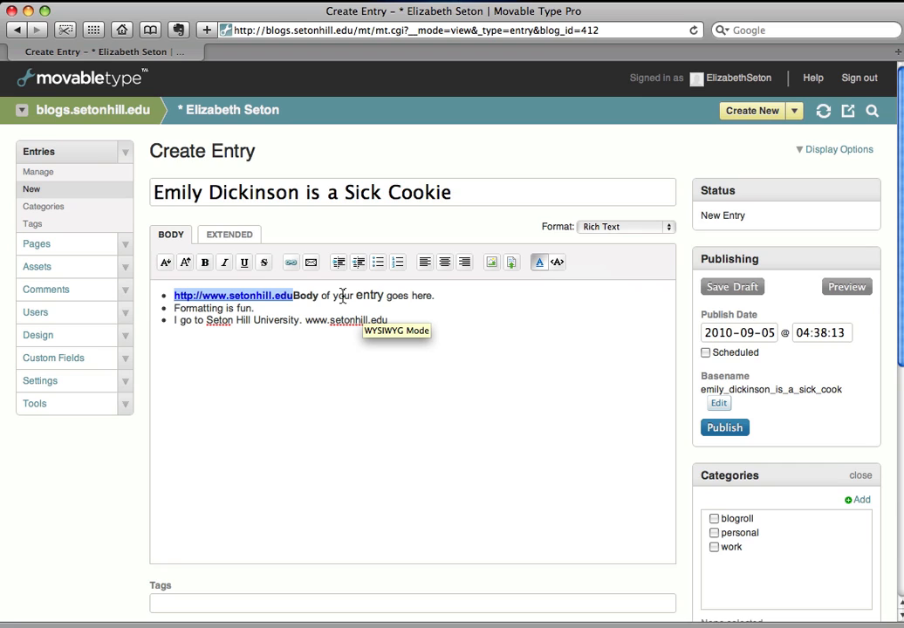
key(Delete)
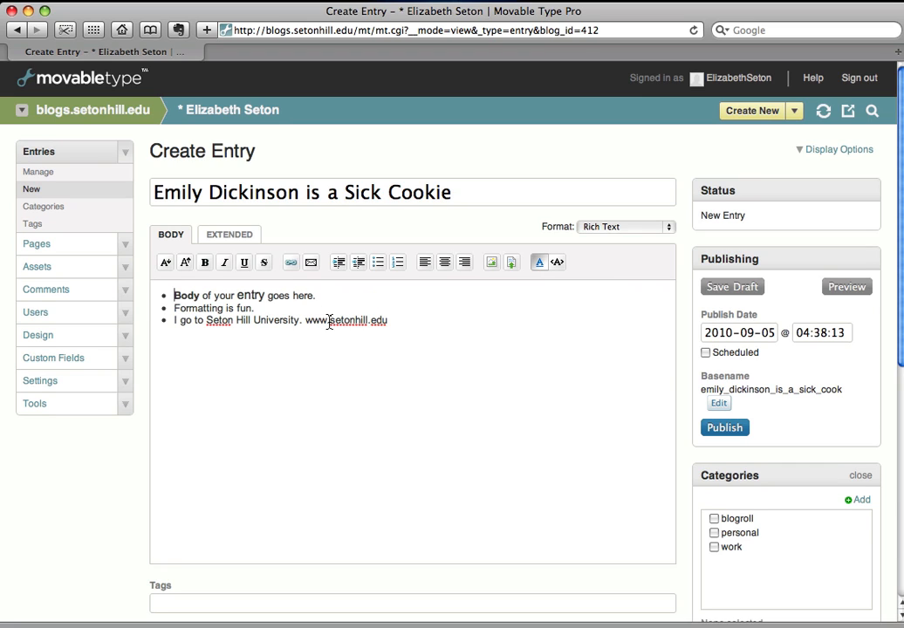
drag(308, 324, 388, 326)
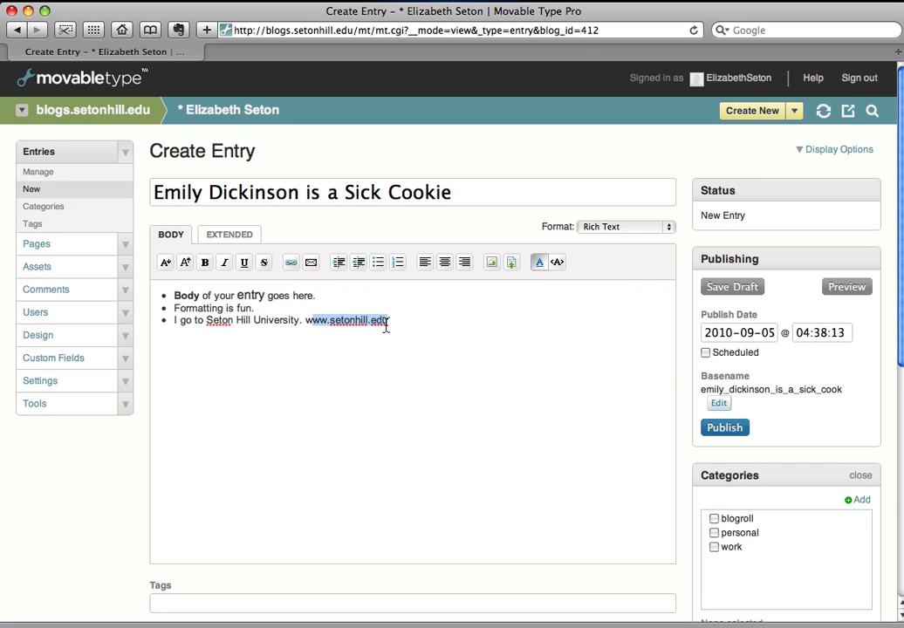
click(290, 262)
click(384, 241)
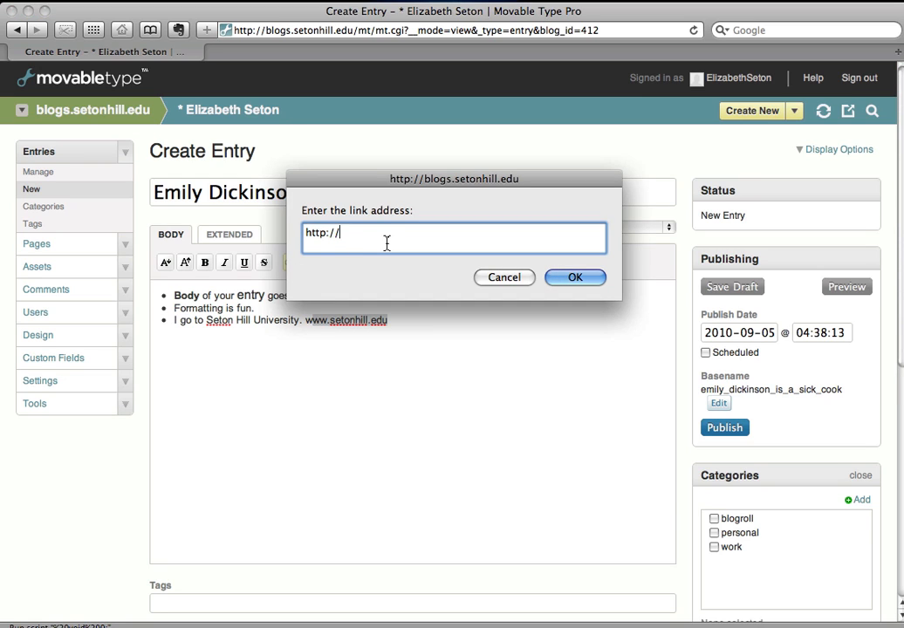
text(www.setonhill.edu)
click(572, 279)
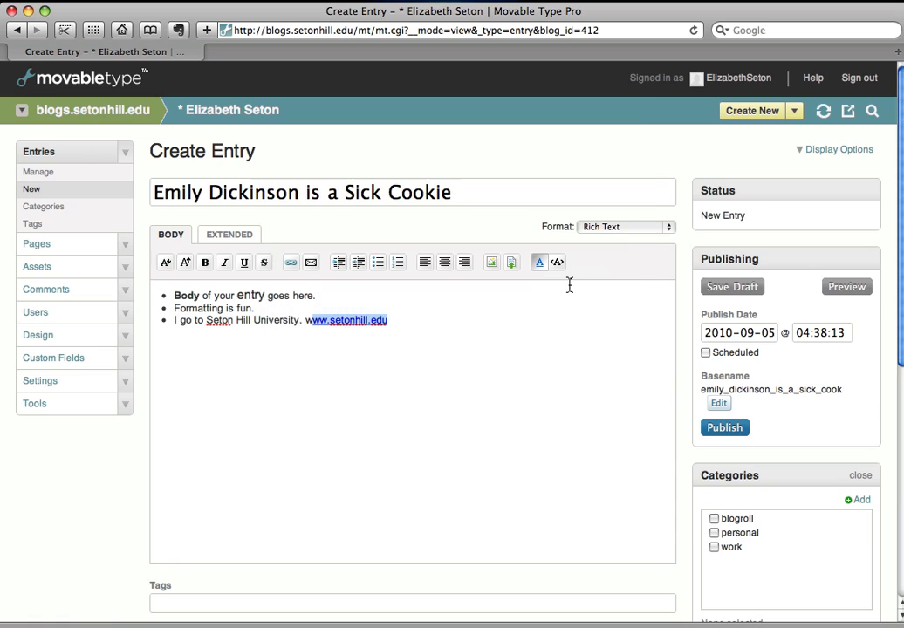
click(297, 322)
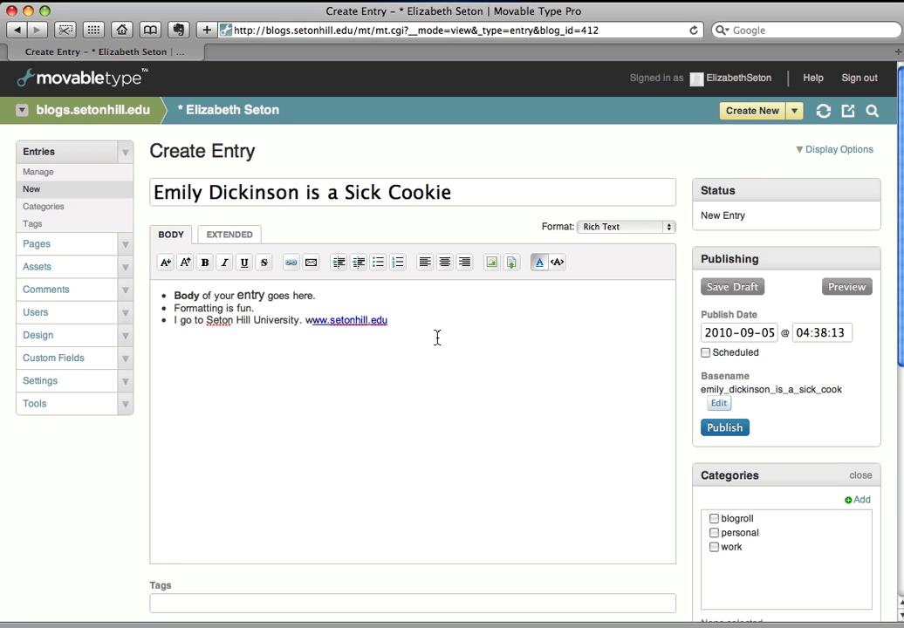
key(BackSpace)
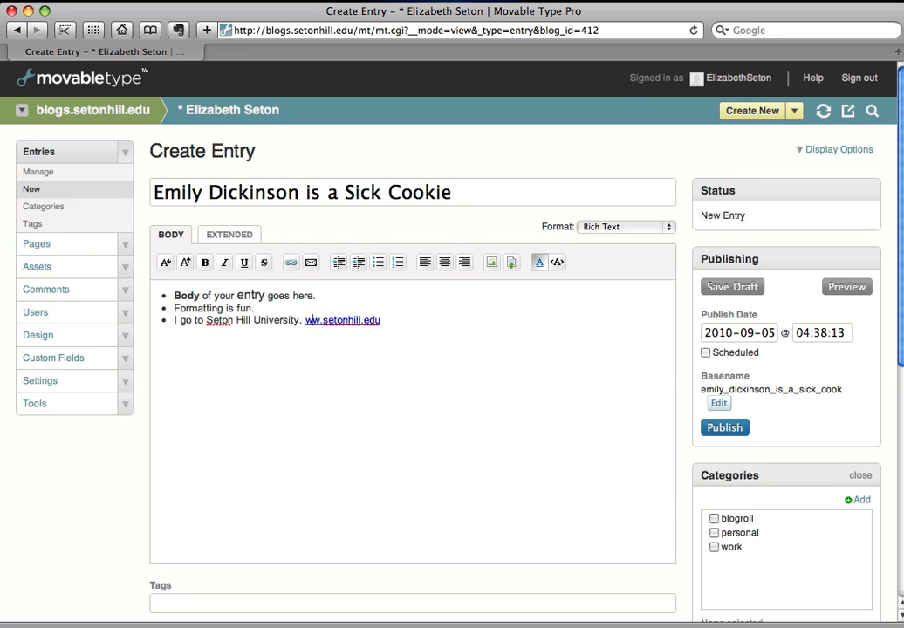
text(w)
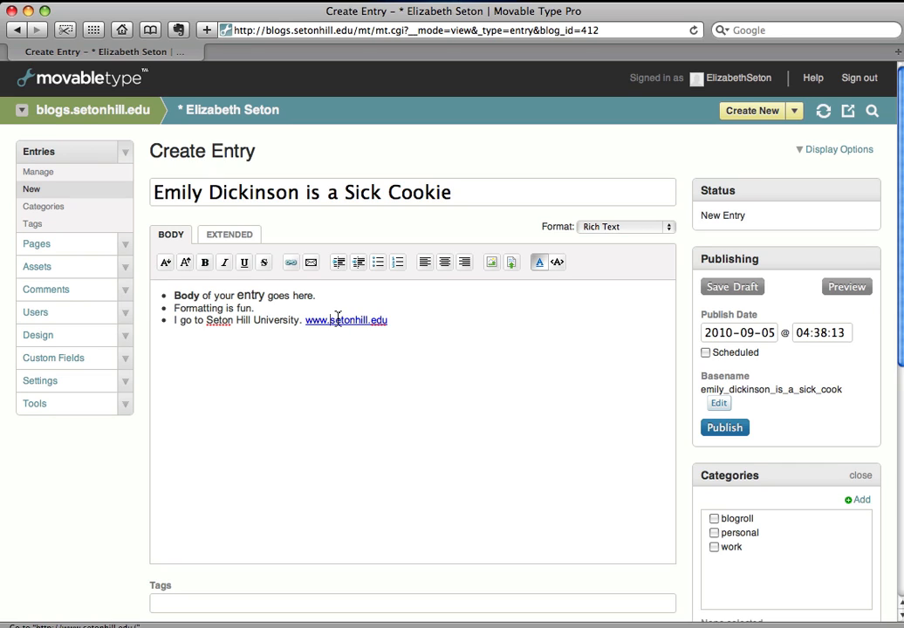
Change "setonhill" to "MySchool" in the visible link text and check the link's target address without altering it.
double_click(338, 319)
text(MySchool)
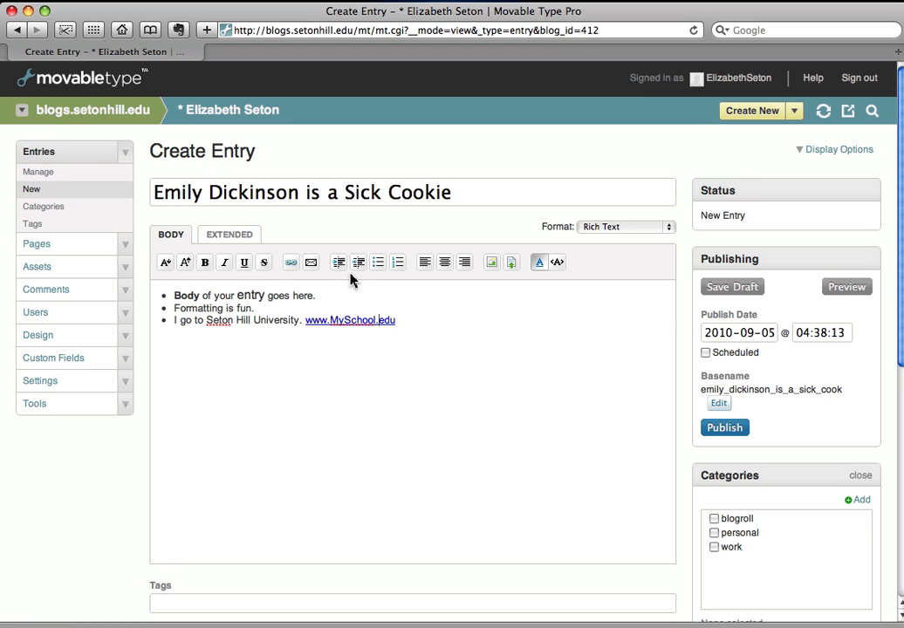
click(292, 264)
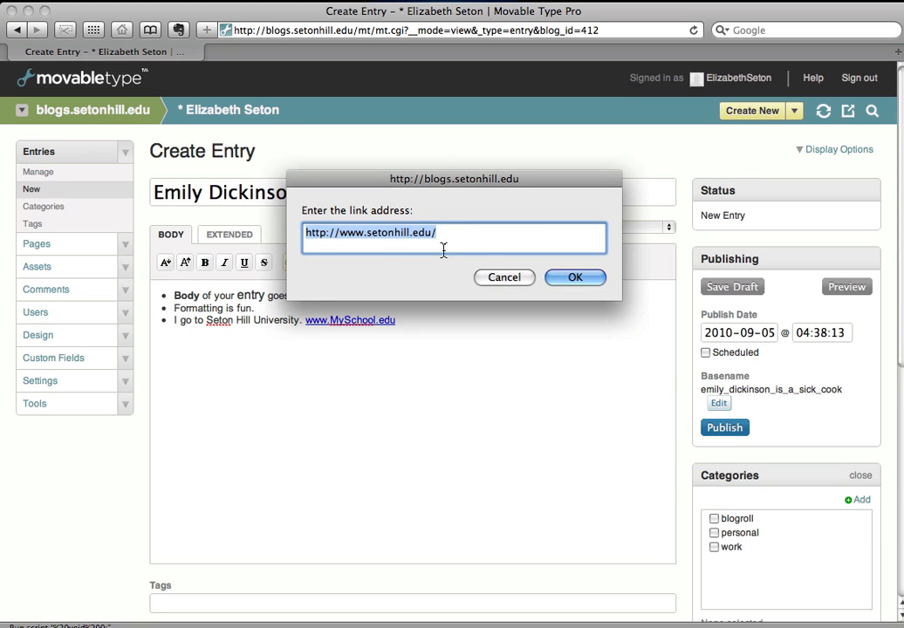
click(515, 277)
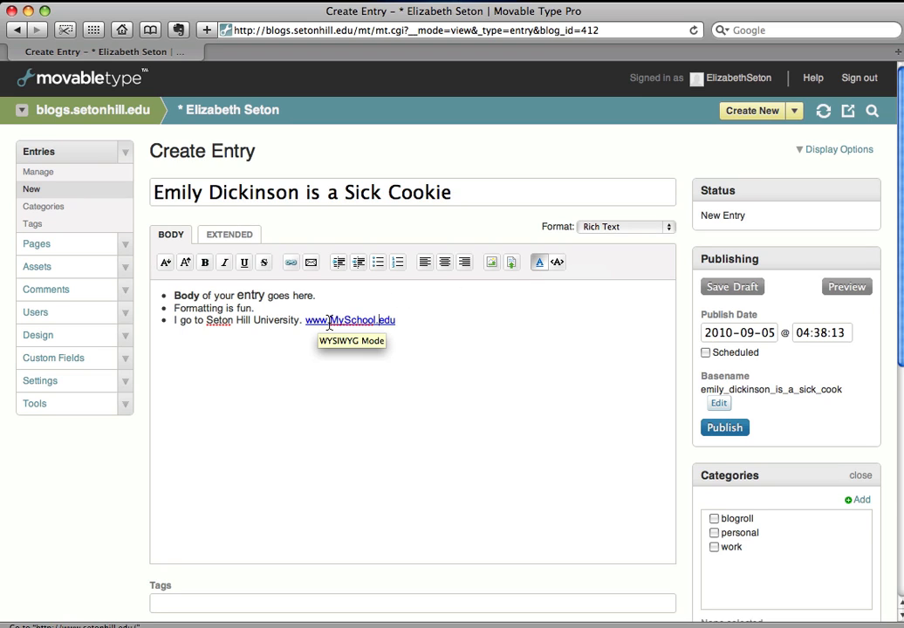
Replace the school name and linked web address in the third bullet with "Hogwarts in Pennsylvania.".
drag(329, 323, 373, 323)
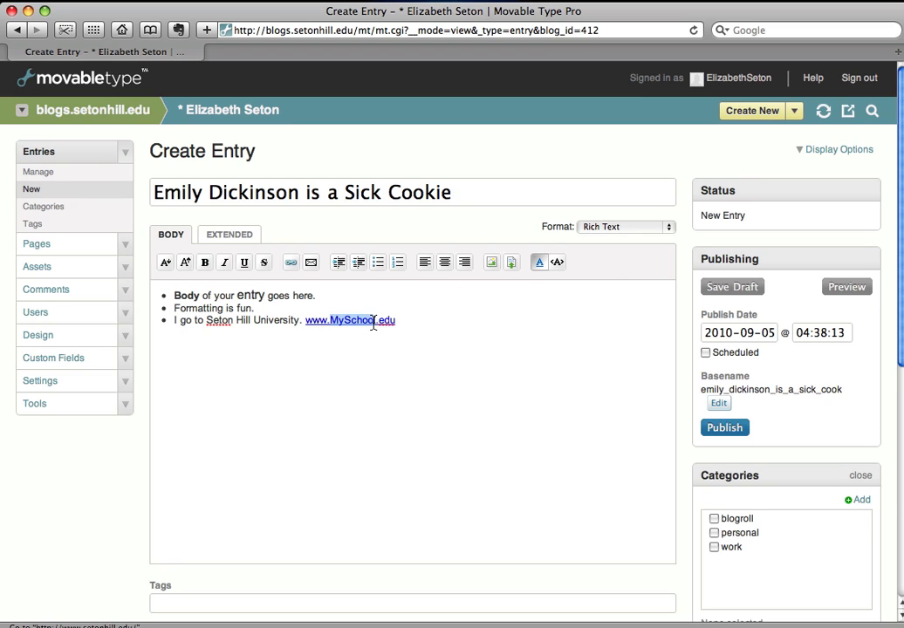
key(Left)
key(Left)
key(Left)
key(Left)
key(Left)
key(Left)
text(Hogwar)
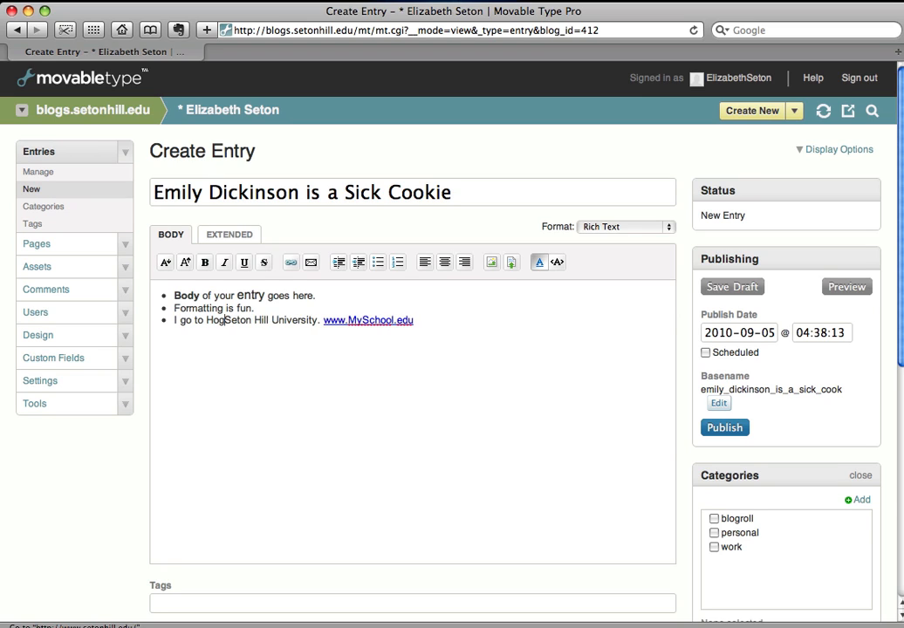
key(BackSpace)
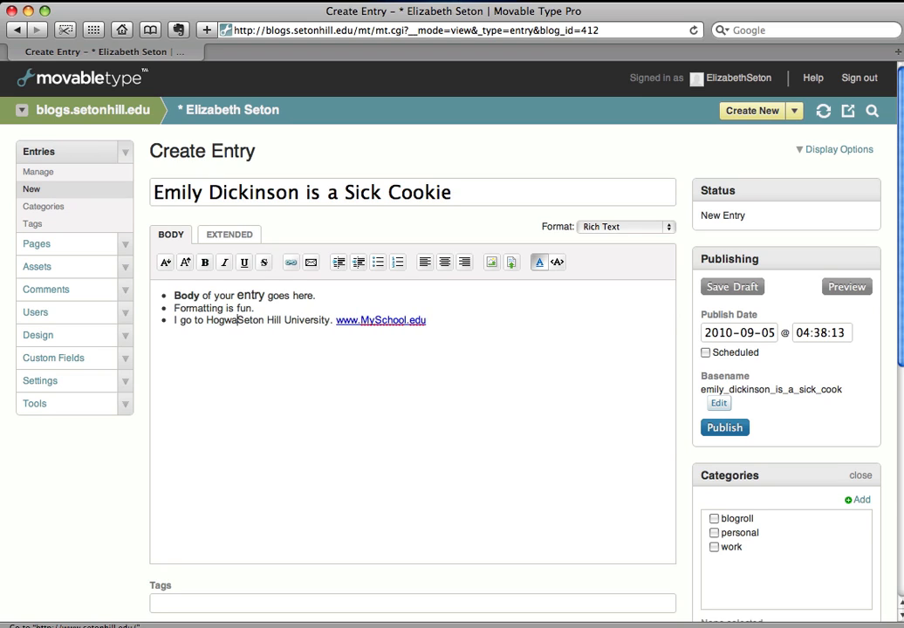
text(rts in Pennsyl)
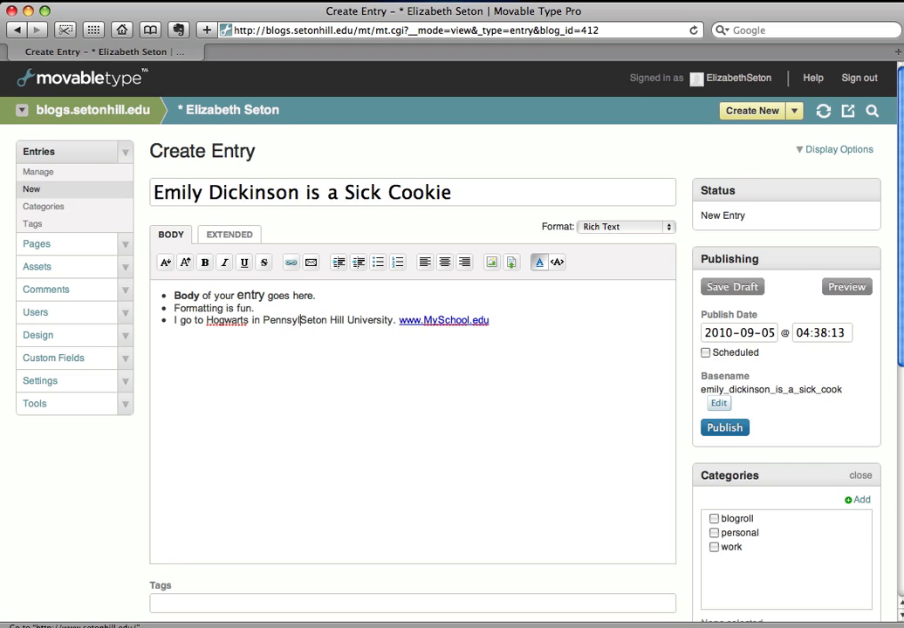
text(vania.)
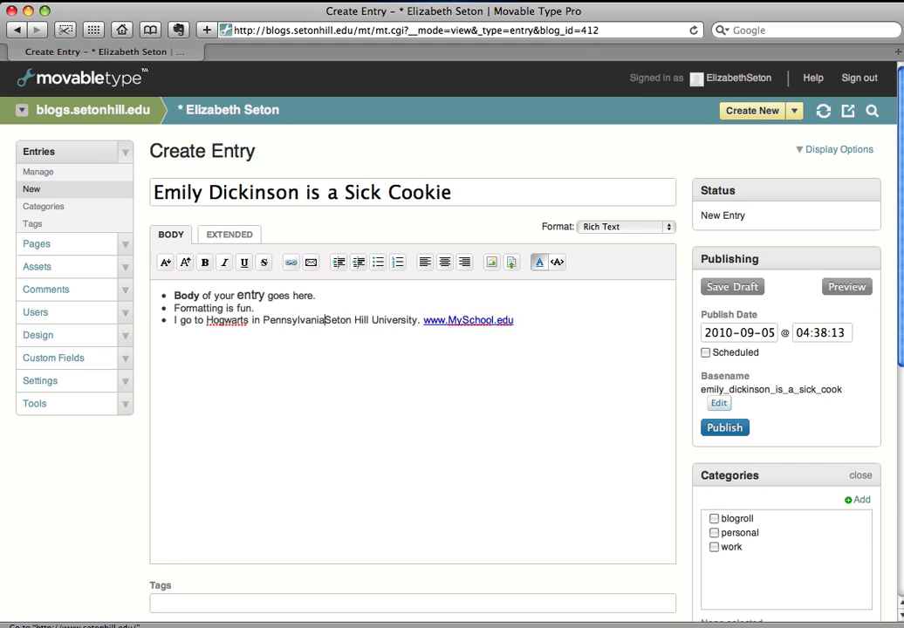
drag(332, 320, 520, 320)
key(BackSpace)
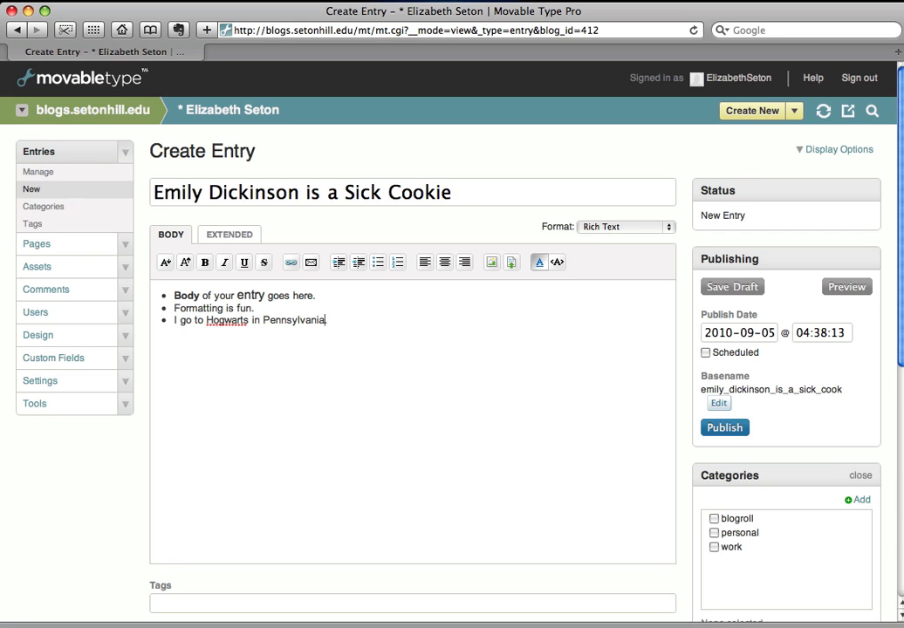
drag(322, 321, 206, 320)
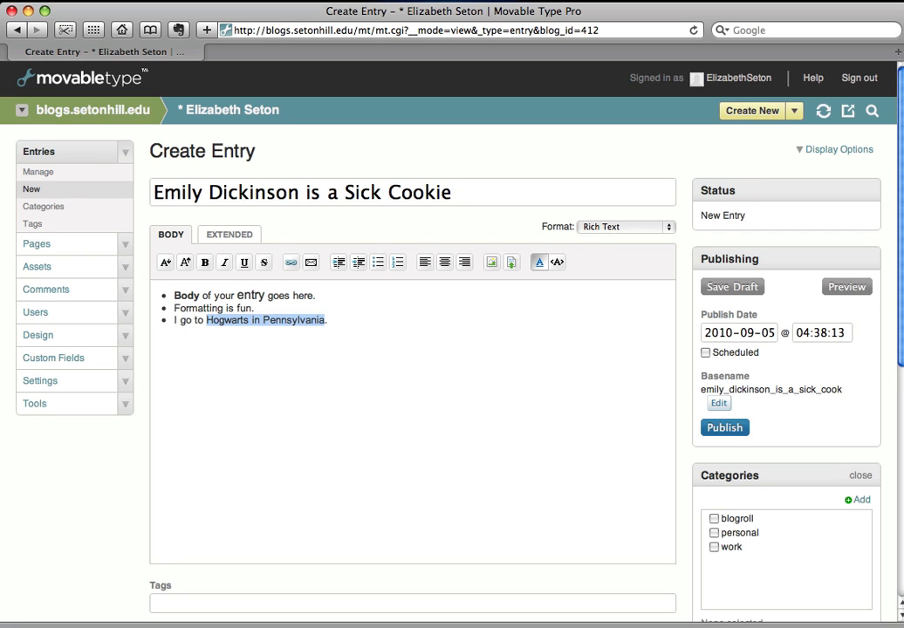
click(312, 264)
click(372, 236)
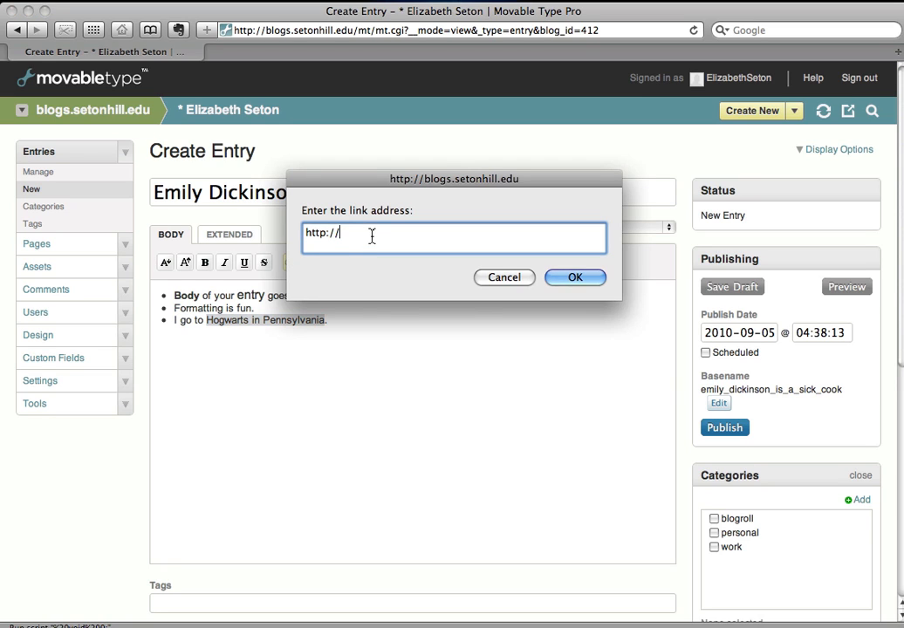
text(www.setonhill.edu)
click(558, 277)
click(388, 323)
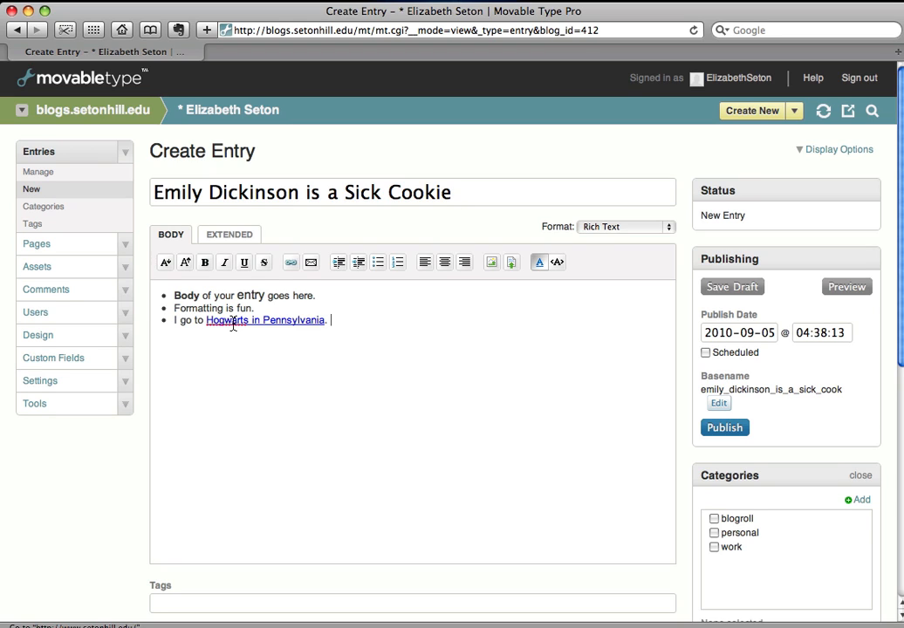
Start a fourth bullet and open the form for uploading a new image into the entry.
key(Return)
click(492, 267)
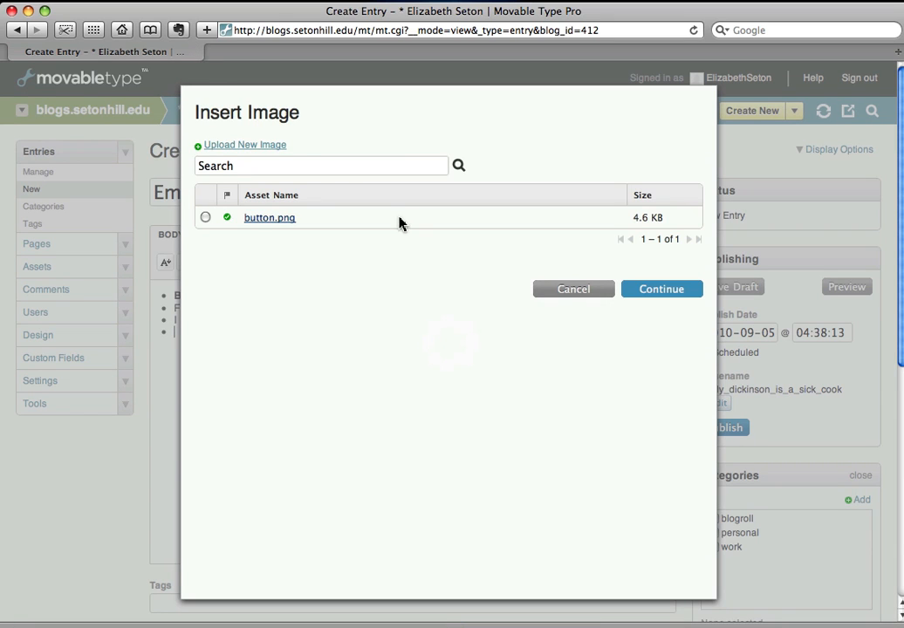
click(269, 147)
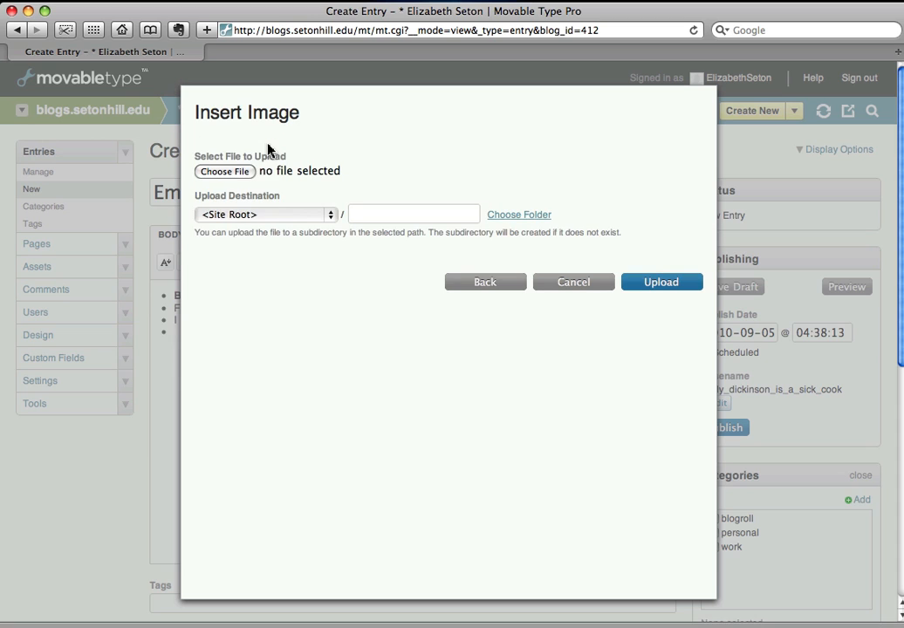
Upload the image IMG_0084.PNG from the iPhoto photo library to the site root.
click(229, 172)
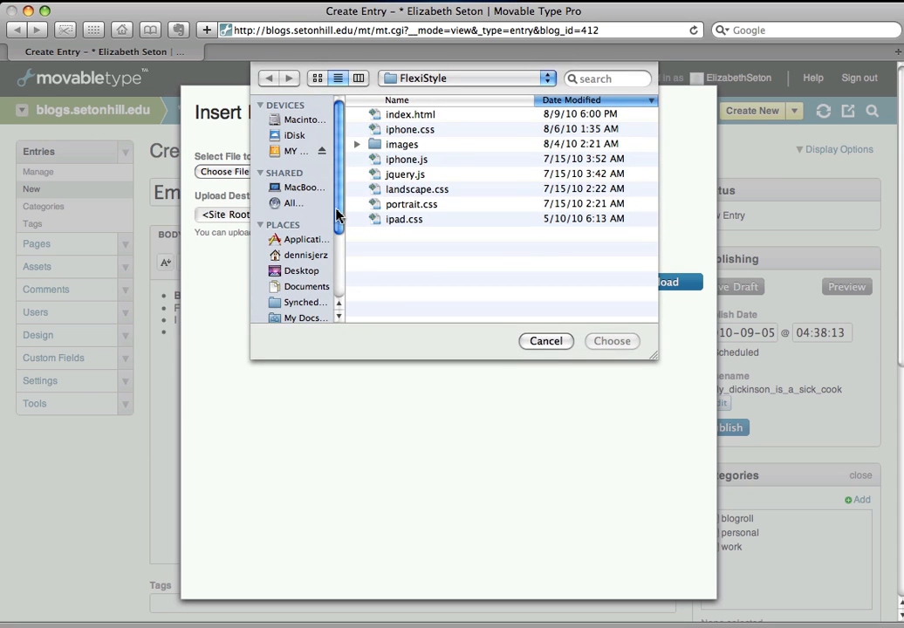
drag(339, 212, 337, 275)
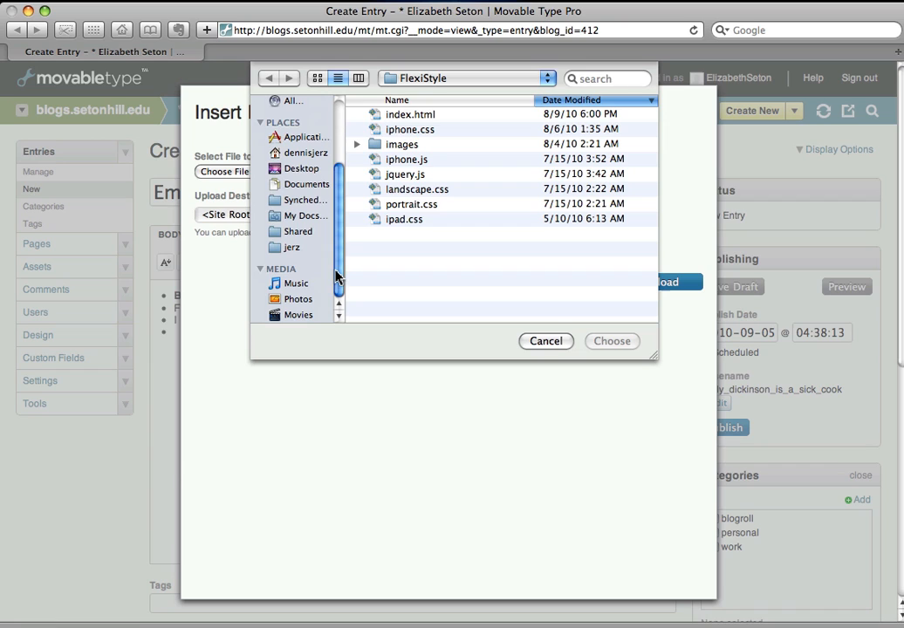
click(299, 299)
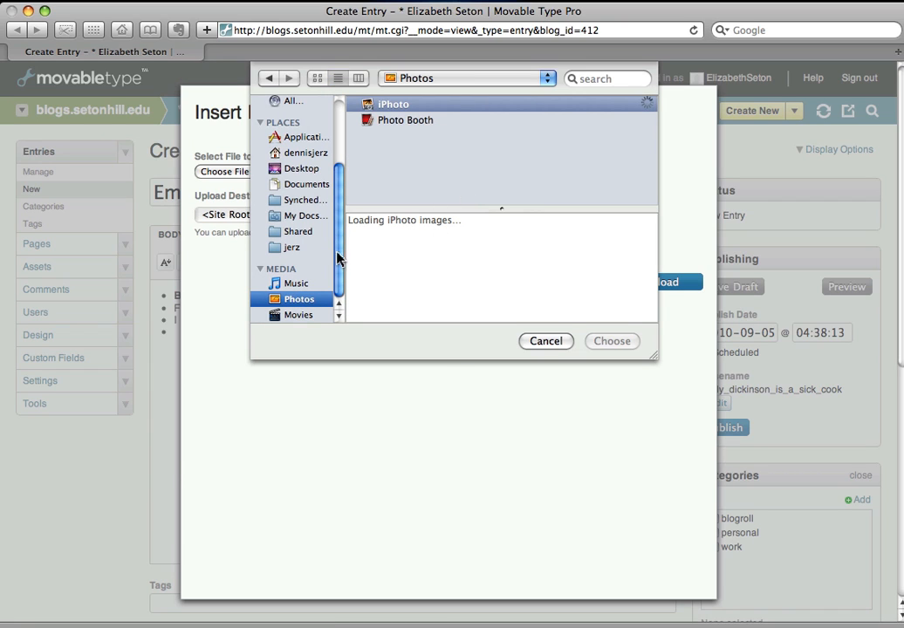
scroll(336, 283, up, 1)
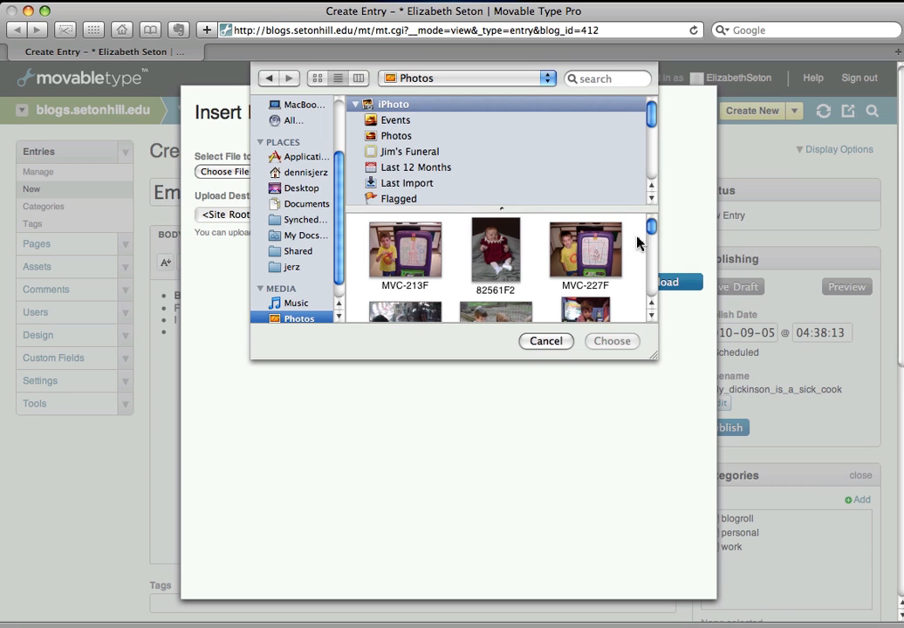
drag(650, 227, 653, 278)
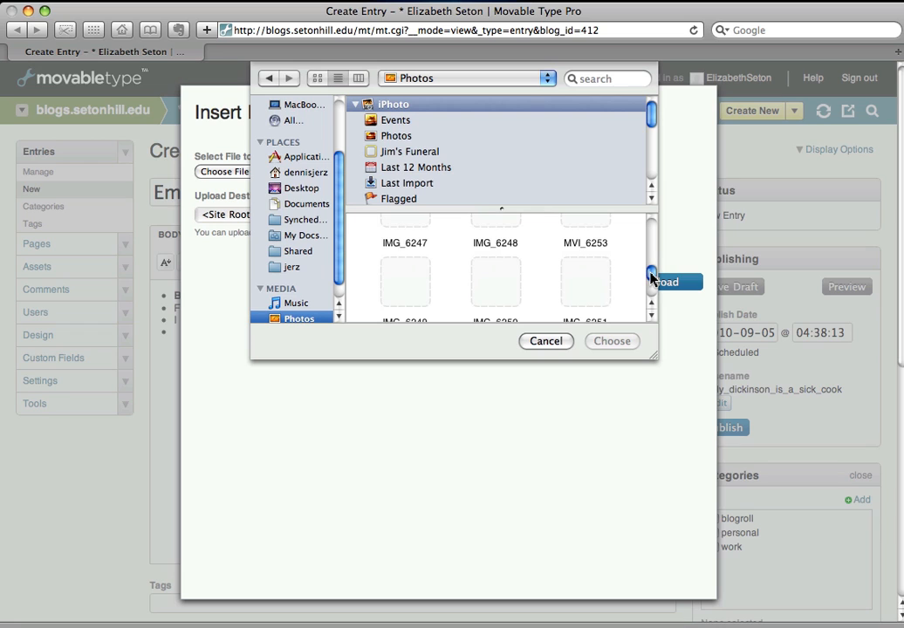
drag(652, 282, 653, 300)
click(426, 270)
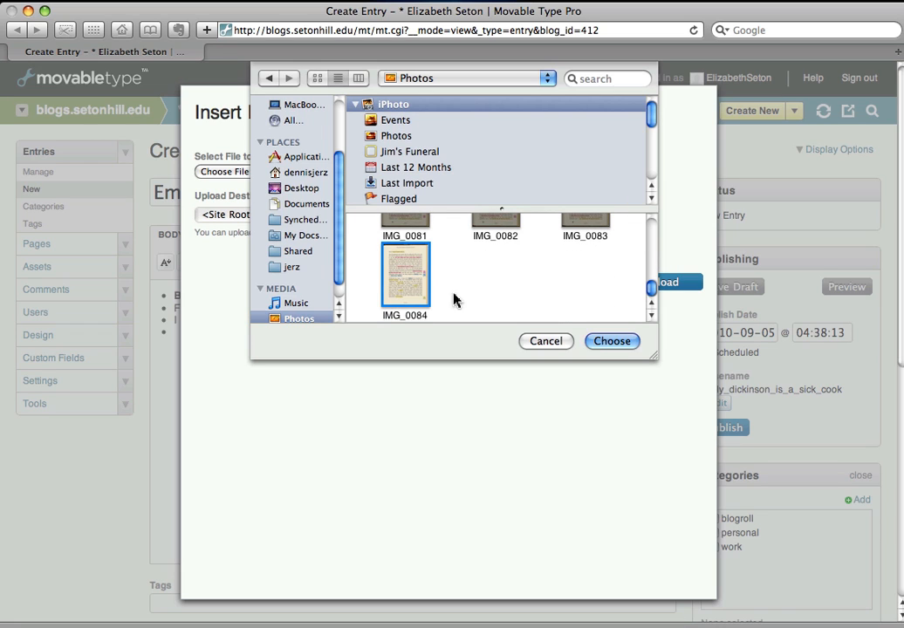
click(595, 346)
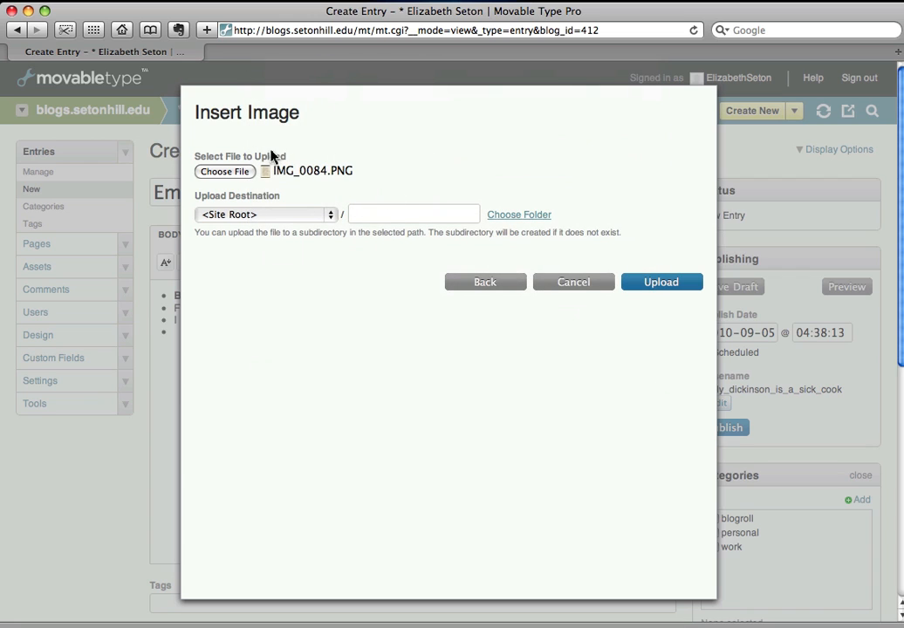
click(649, 283)
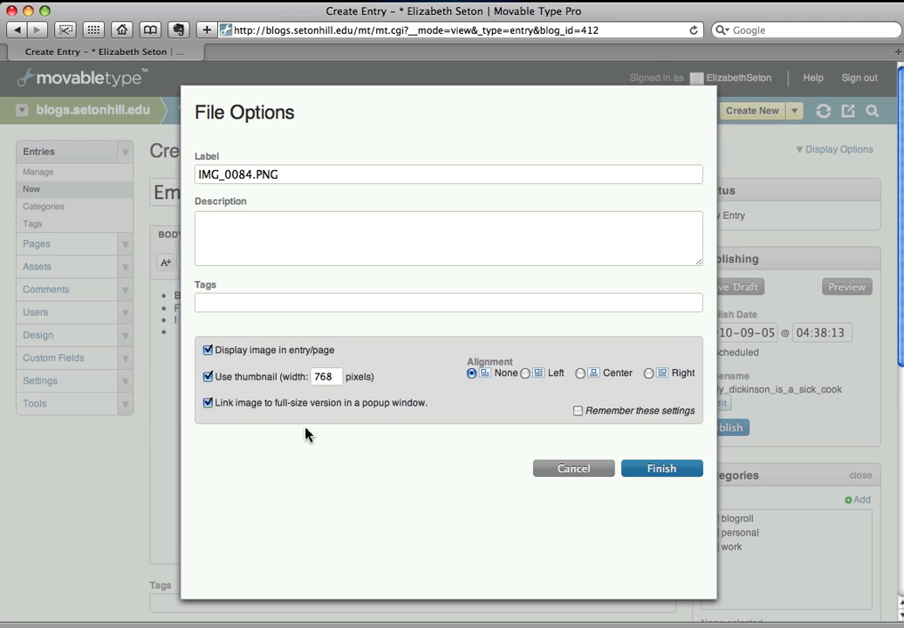
Set the image's thumbnail width to 400 pixels and insert it into the entry.
click(334, 380)
drag(340, 377, 313, 377)
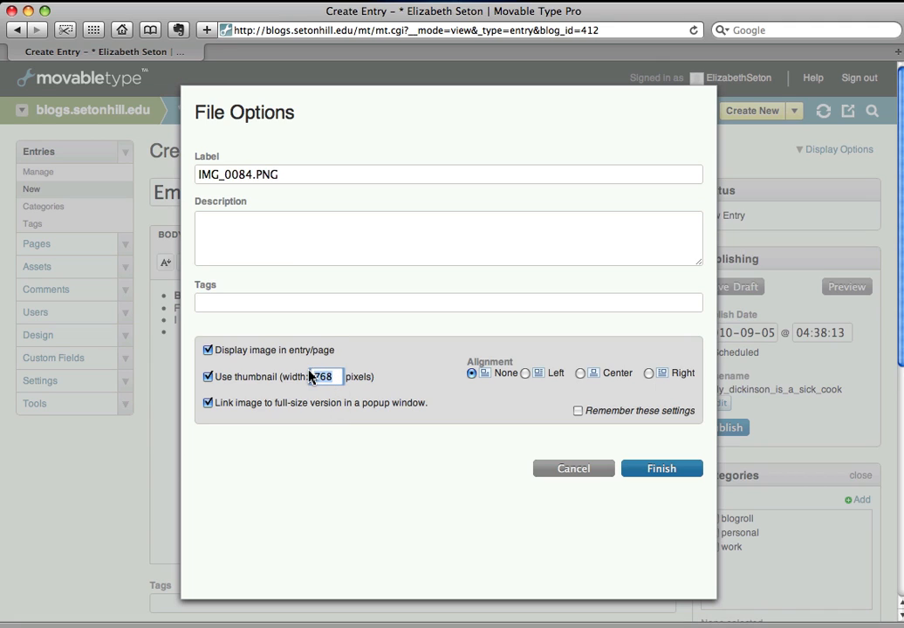
text(400)
click(650, 471)
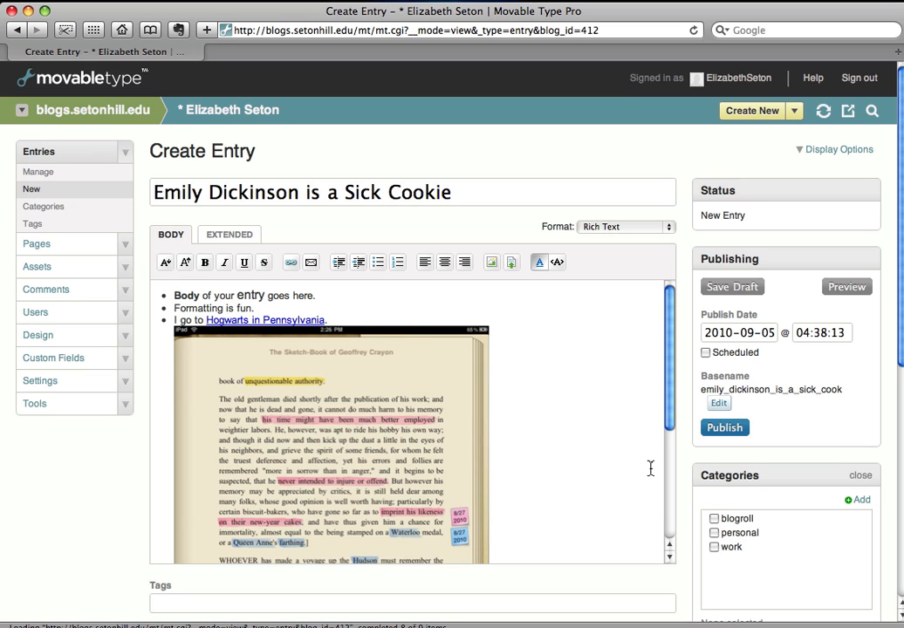
Try adding an empty bullet between the "Hogwarts in Pennsylvania" line and the image.
click(355, 316)
scroll(355, 316, down, 3)
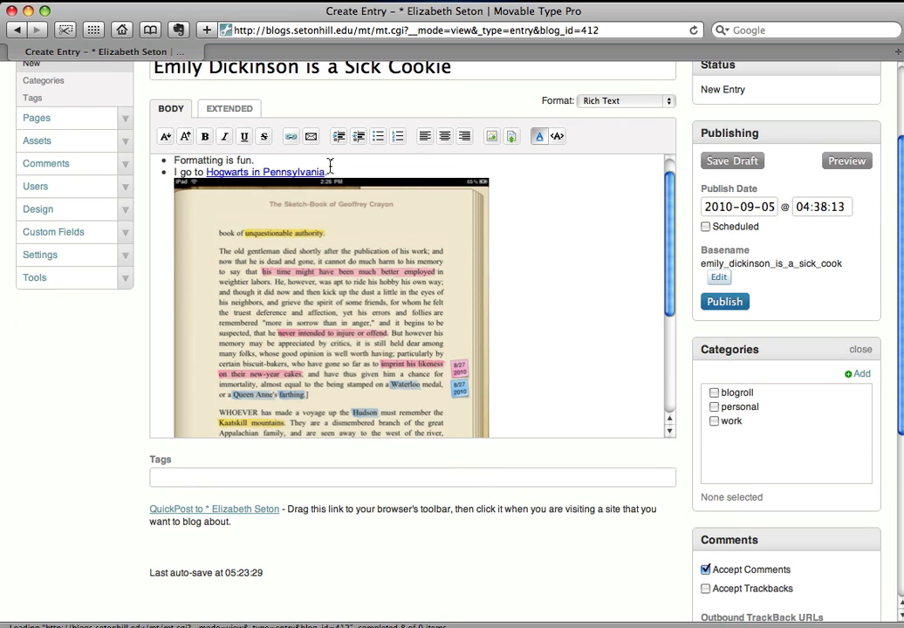
click(332, 172)
key(Return)
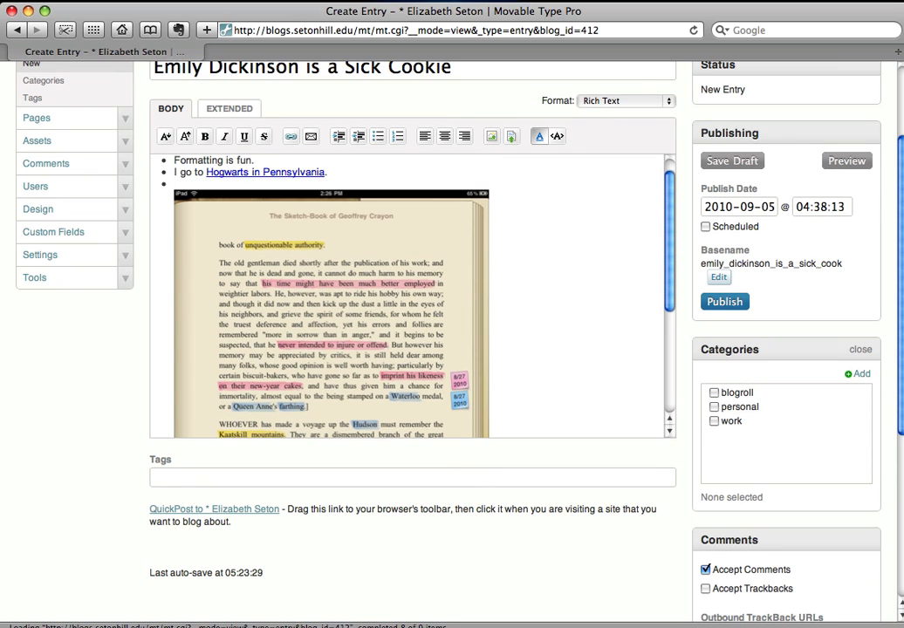
key(BackSpace)
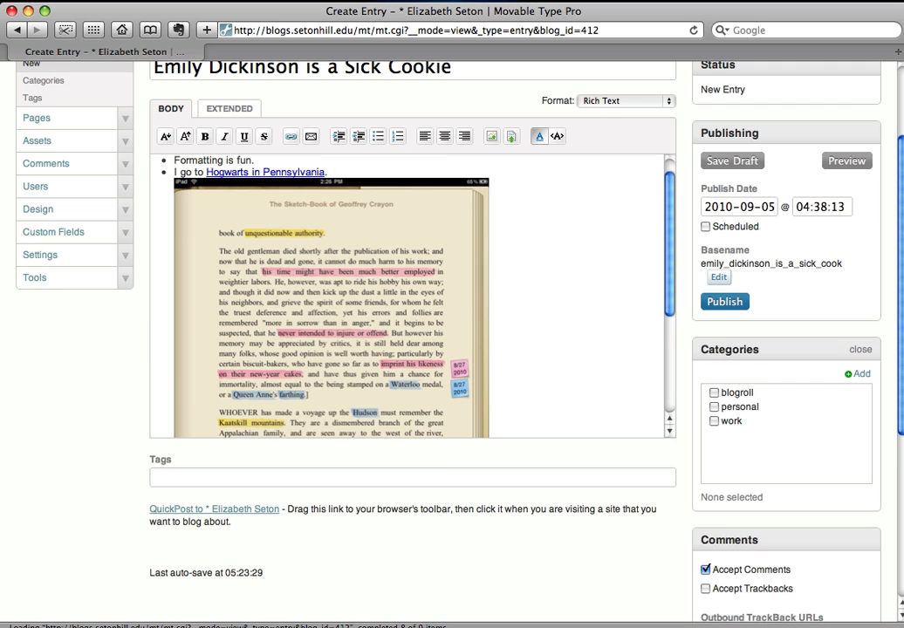
Create a new category named "images" for the entry and also assign the existing "work" category.
scroll(335, 178, down, 1)
scroll(335, 177, up, 3)
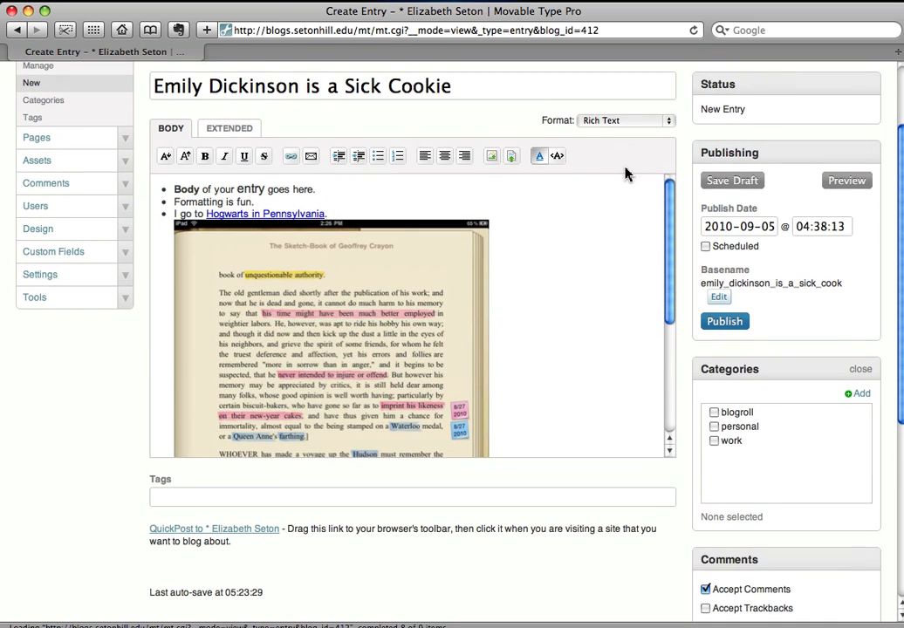
scroll(590, 235, up, 1)
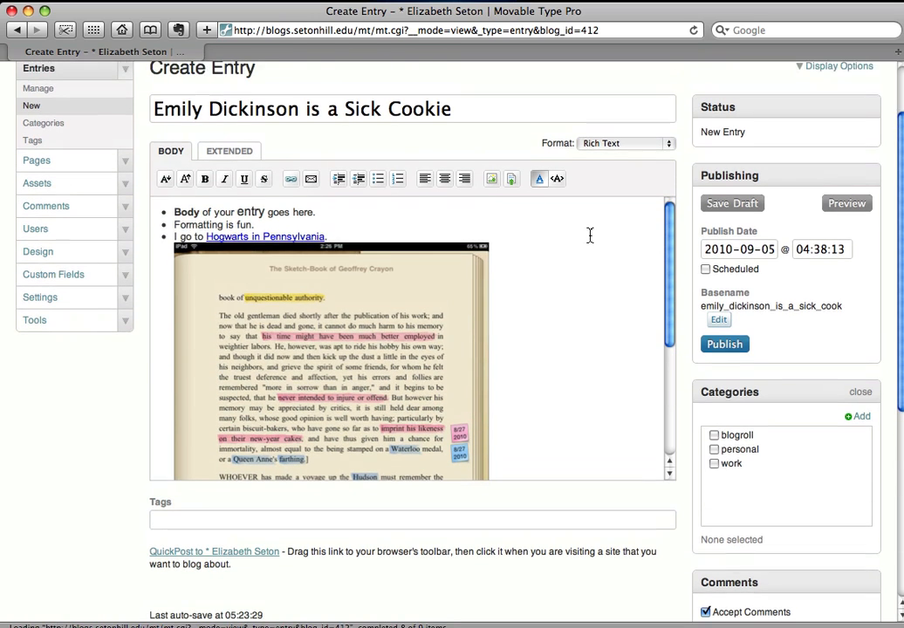
scroll(589, 235, down, 3)
scroll(589, 234, up, 2)
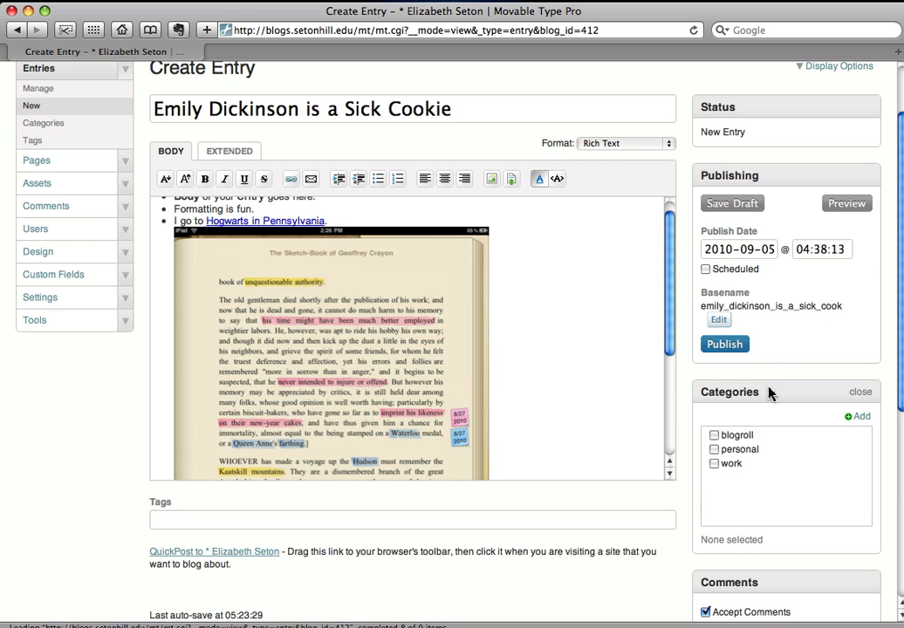
click(856, 418)
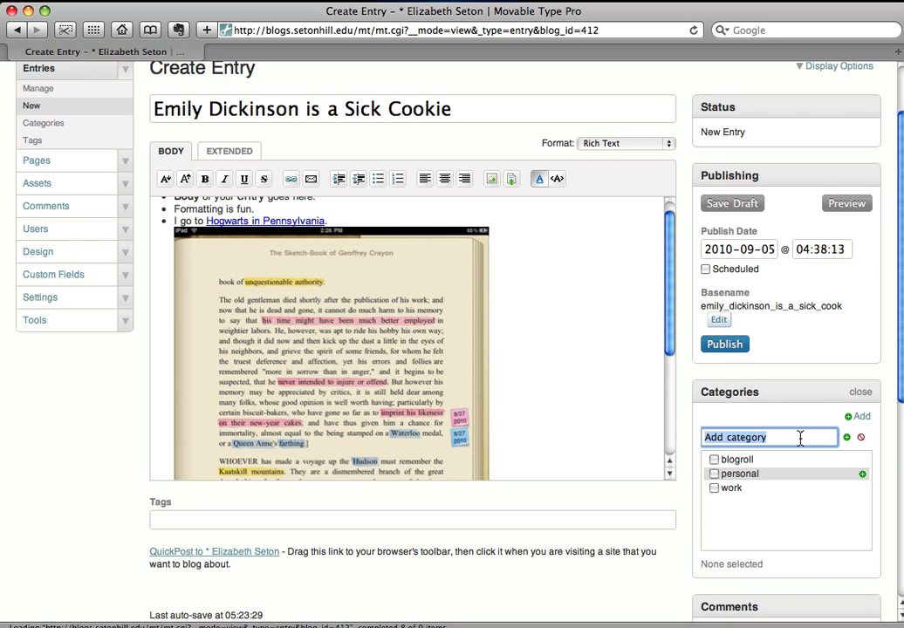
text(images)
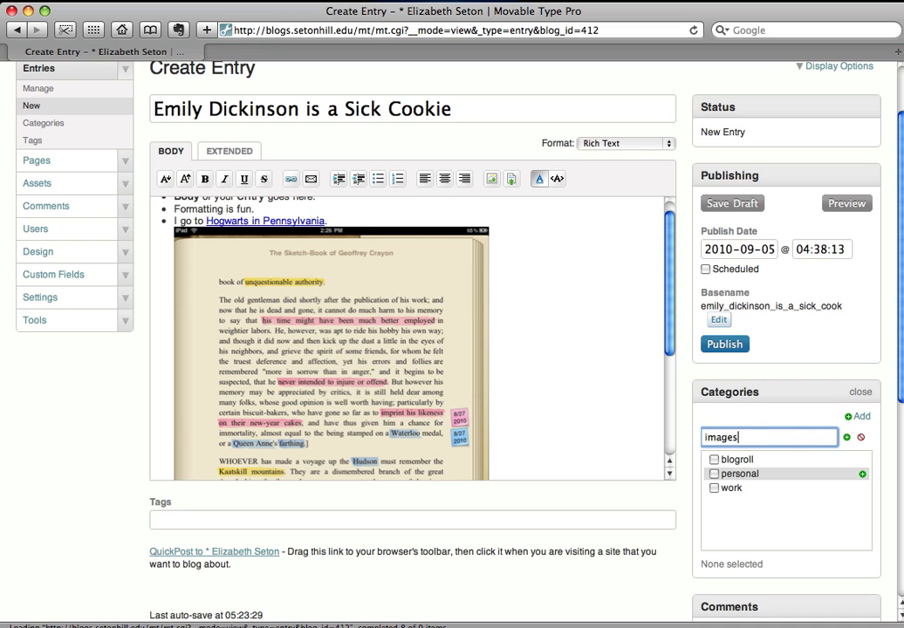
key(Return)
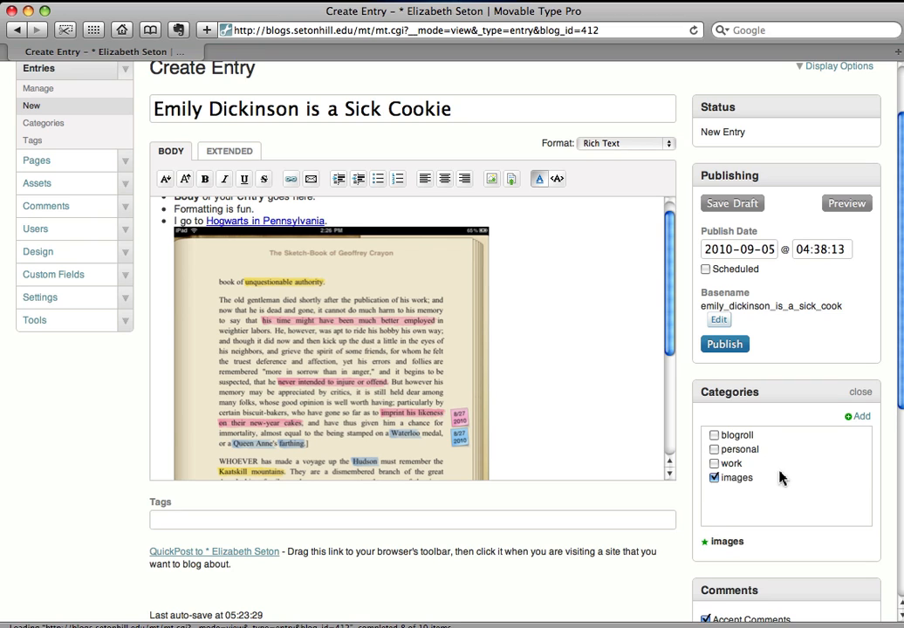
click(715, 464)
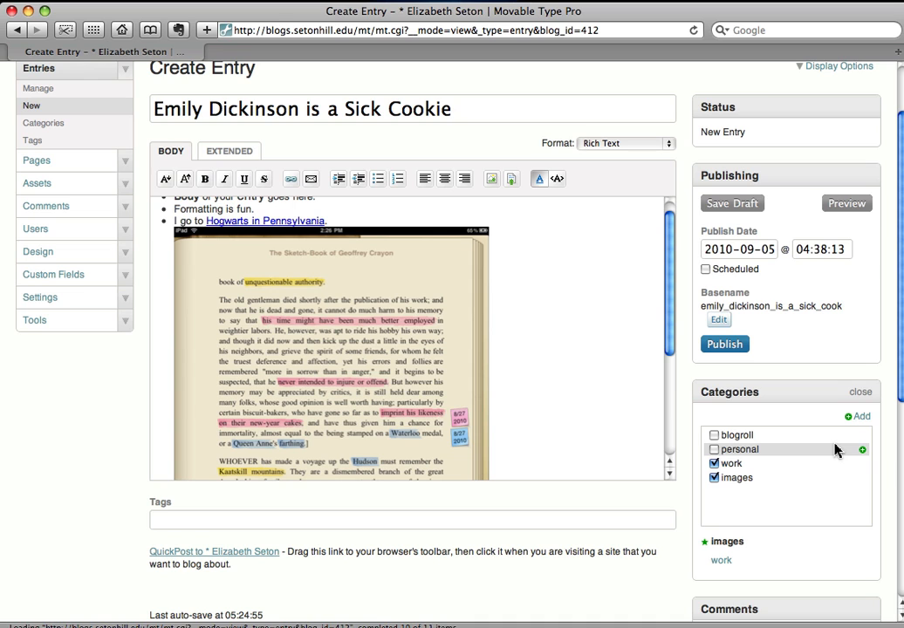
Save the entry as a draft.
scroll(835, 449, up, 2)
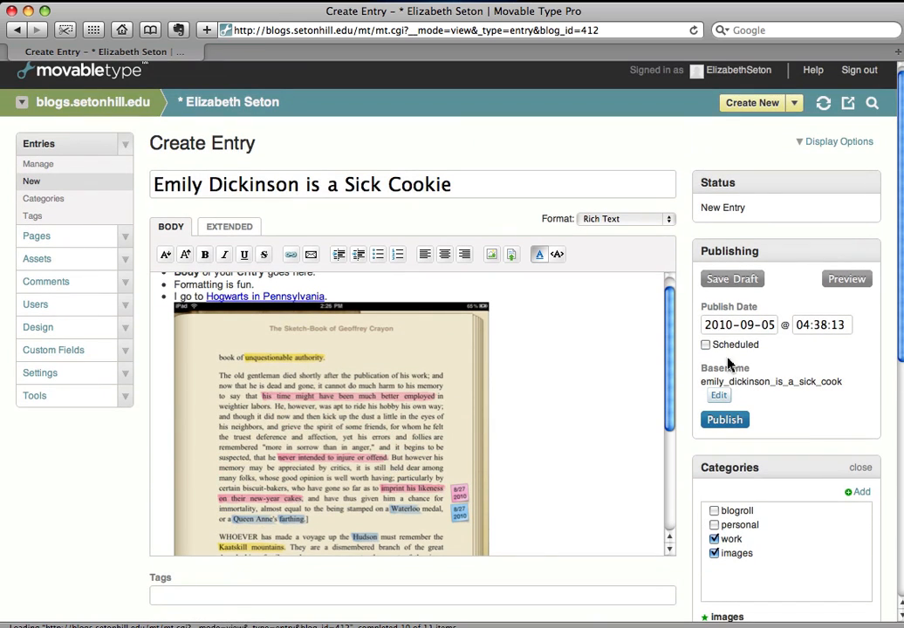
click(730, 280)
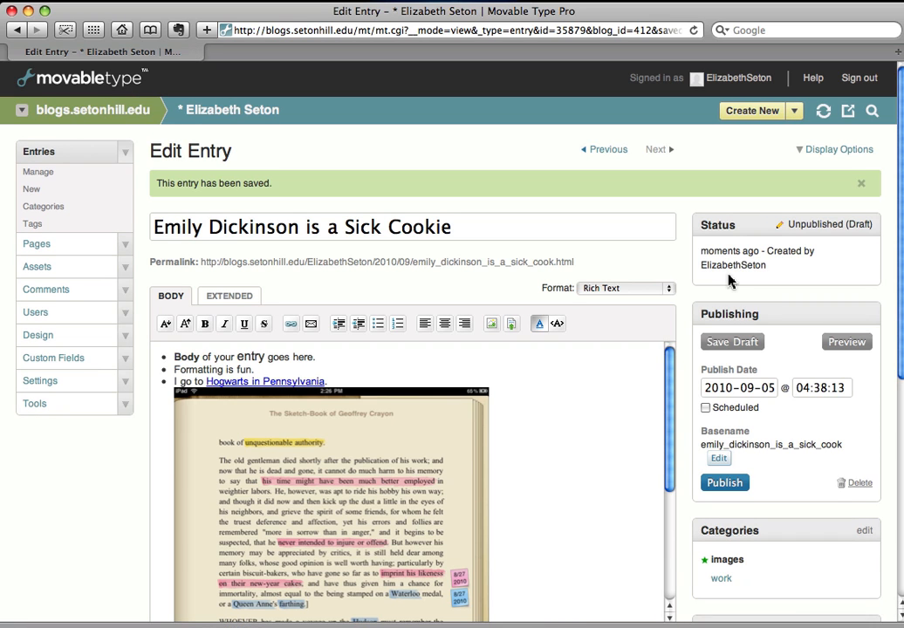
scroll(518, 415, down, 3)
scroll(519, 416, up, 3)
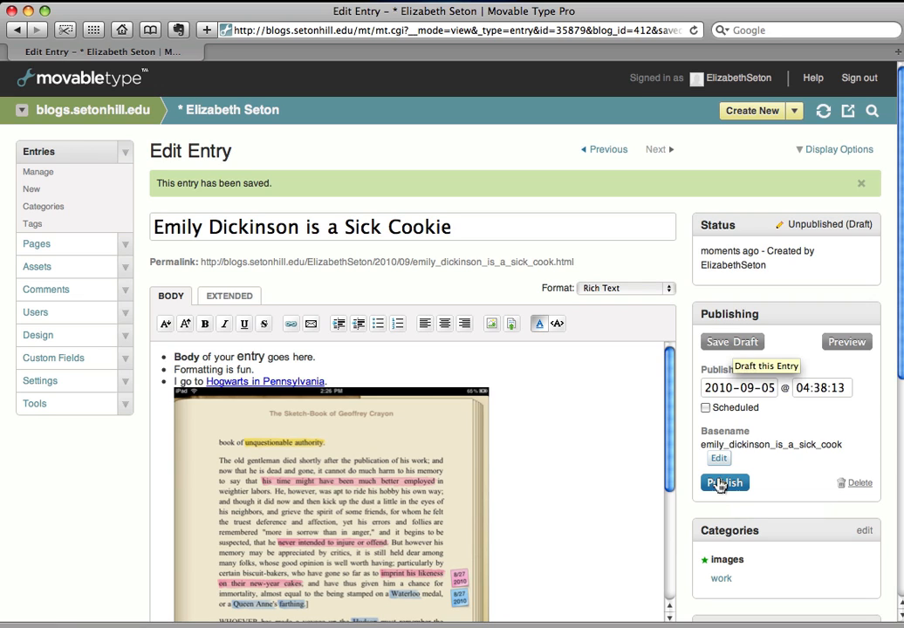
Preview the entry, check the full-size image popup and the "Hogwarts in Pennsylvania" link, and return to the compose screen.
click(844, 343)
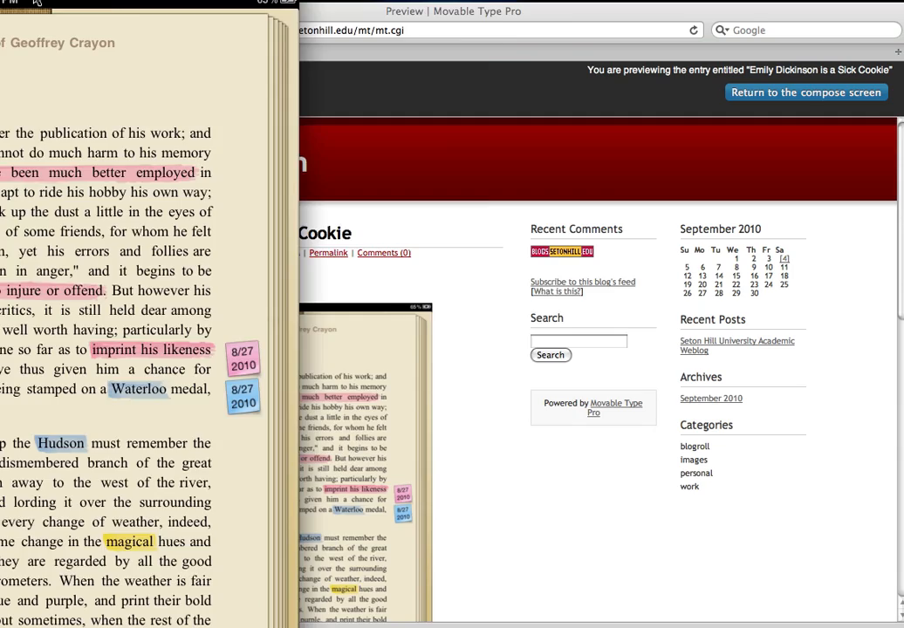
drag(35, 4, 329, 21)
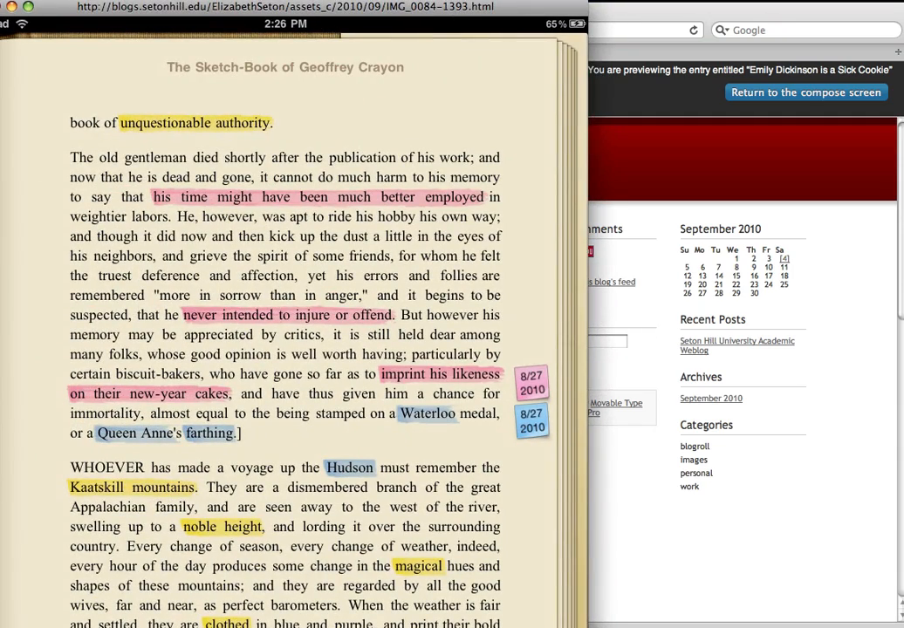
click(10, 6)
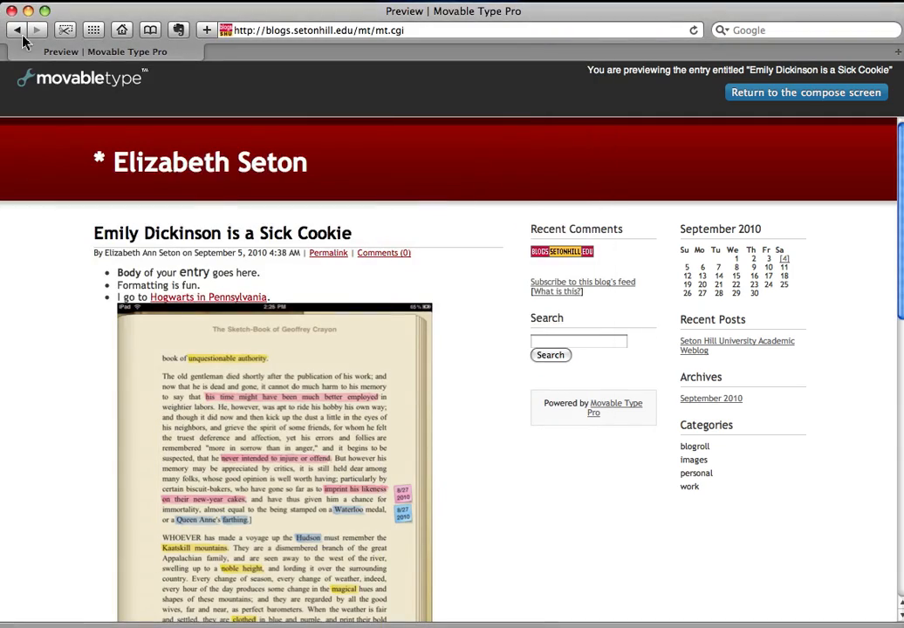
click(191, 298)
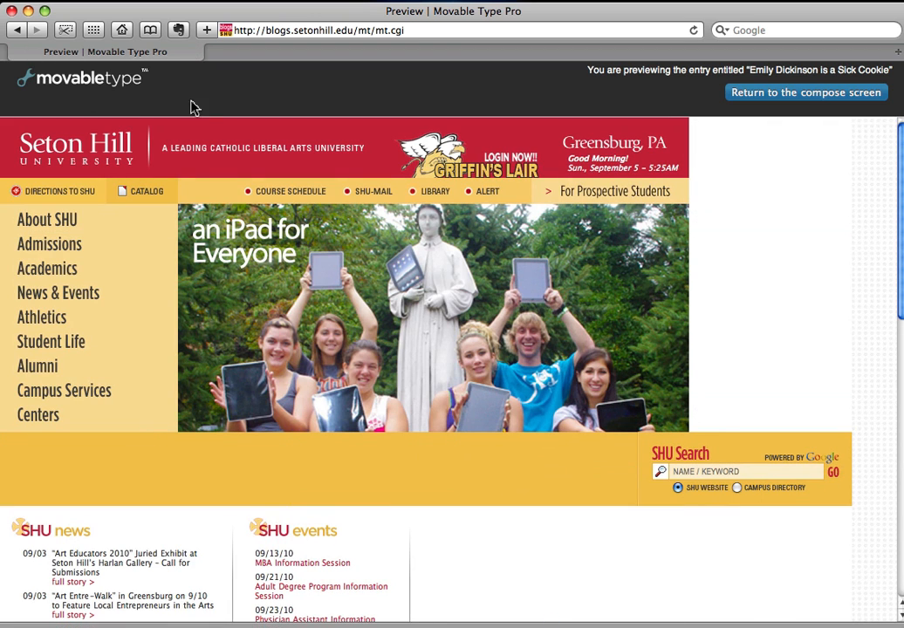
click(784, 100)
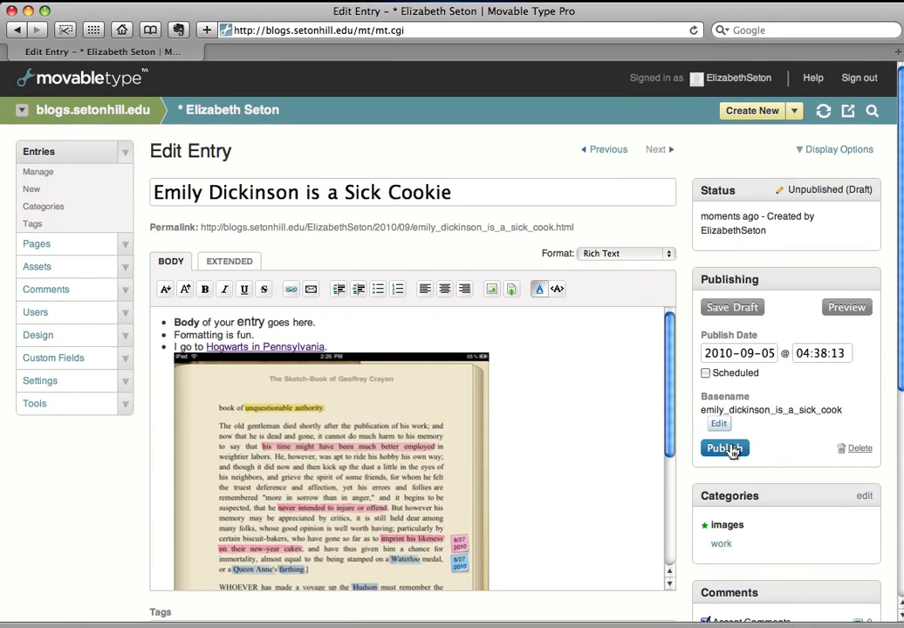
Publish the entry and open the live blog in a separate window.
click(726, 448)
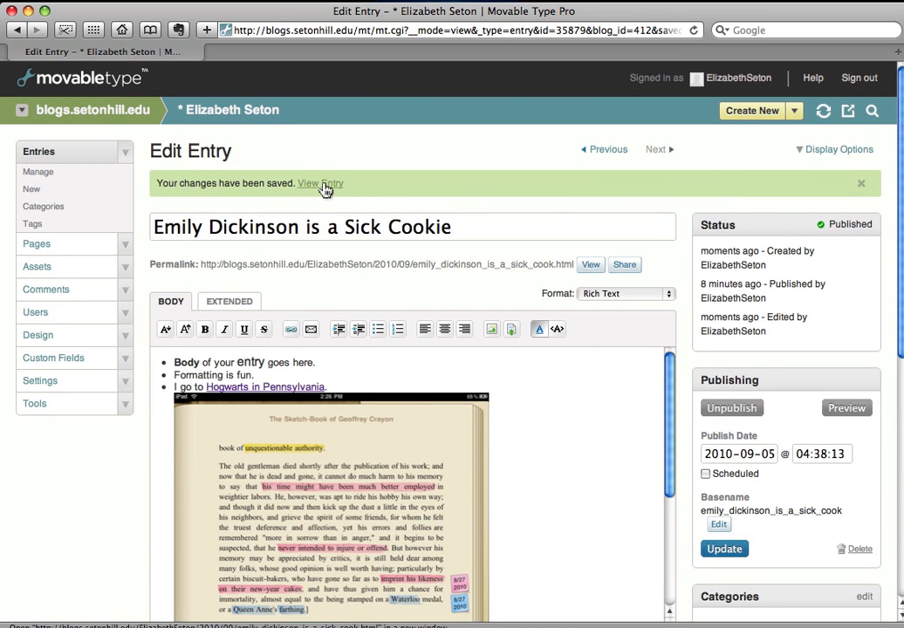
click(849, 116)
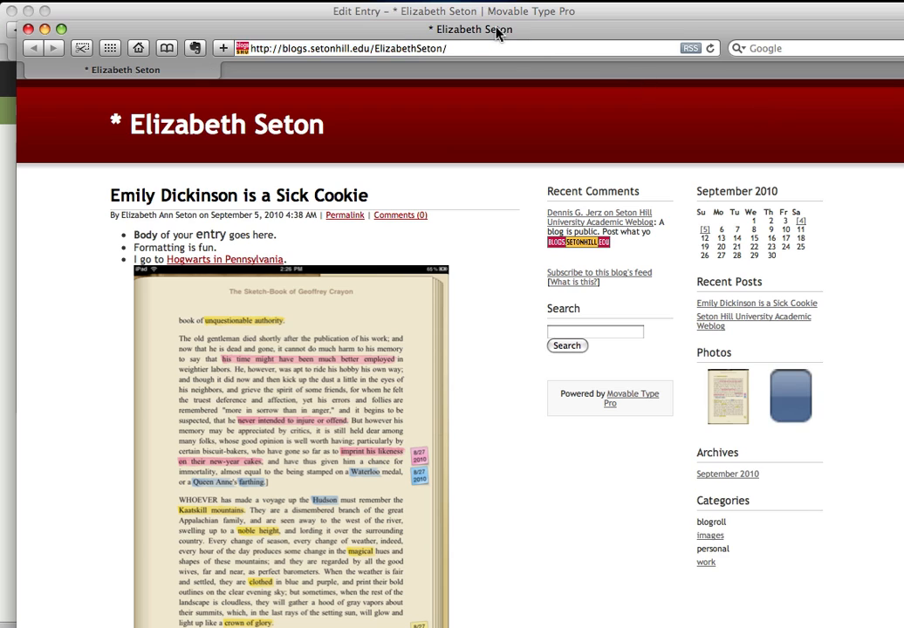
drag(495, 28, 483, 15)
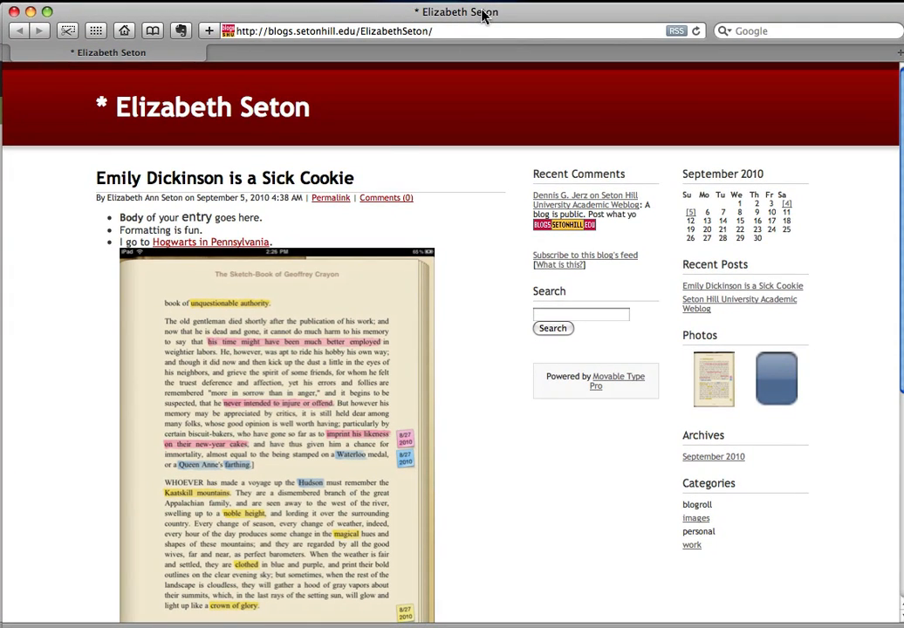
Open the individual page of the "Seton Hill University Academic Weblog" entry with its comment form.
scroll(96, 236, down, 3)
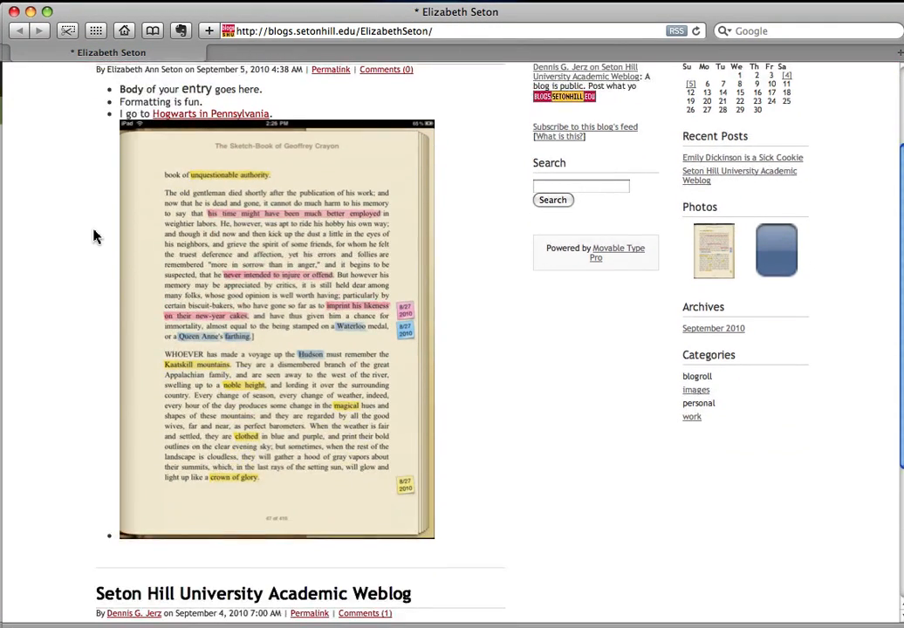
scroll(96, 236, down, 5)
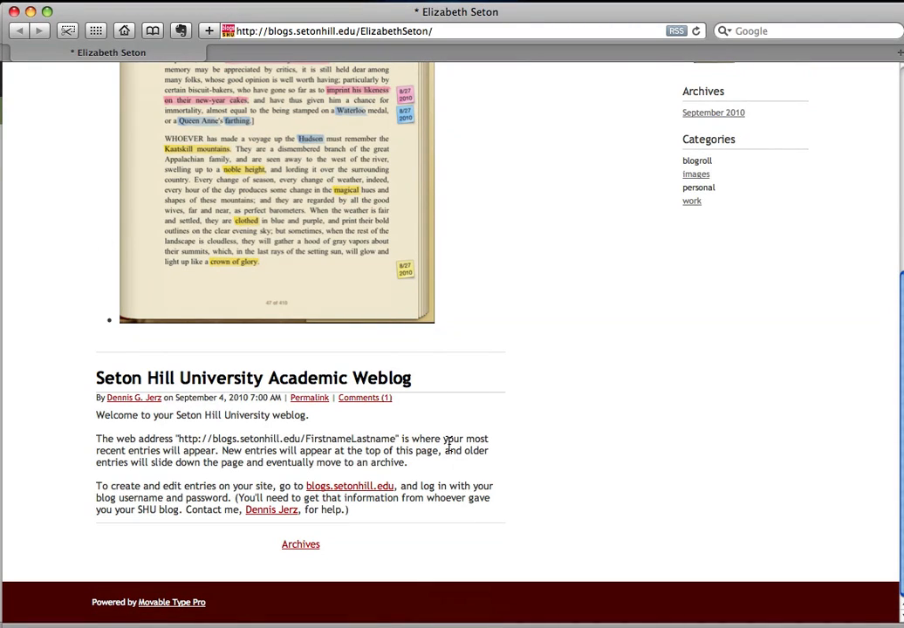
click(313, 400)
scroll(314, 337, down, 2)
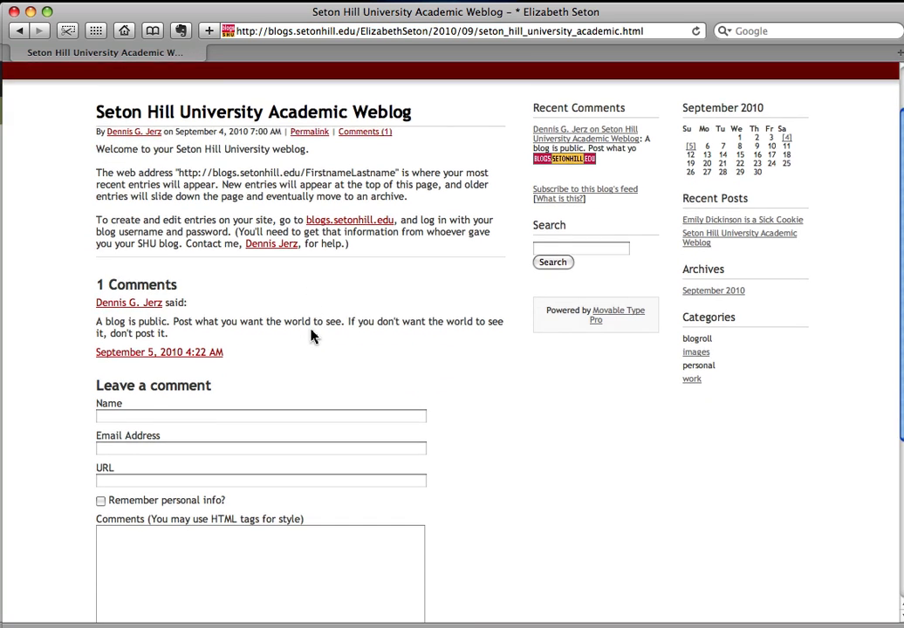
scroll(313, 337, up, 2)
scroll(313, 336, down, 1)
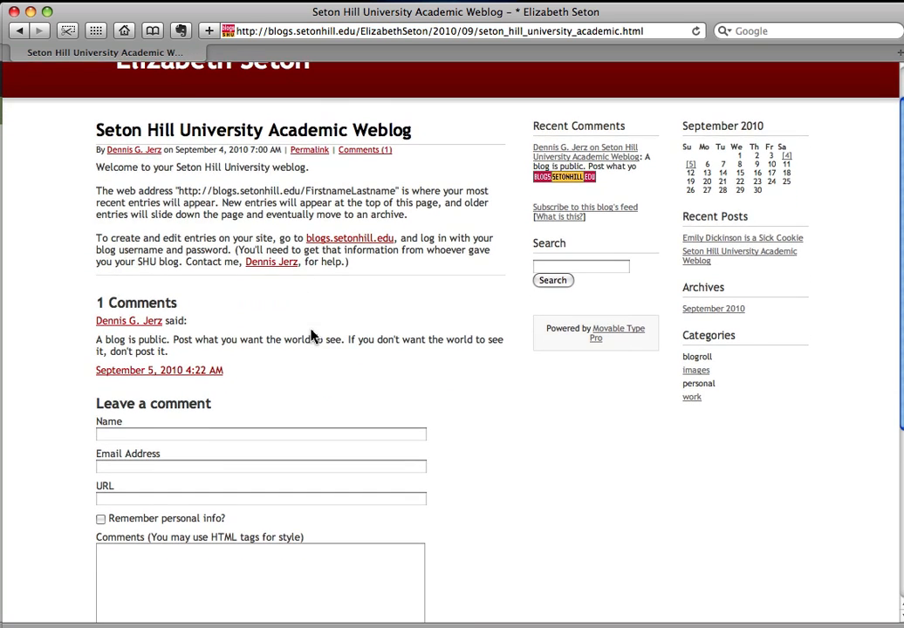
Enter the commenter's name in the comment form.
click(219, 435)
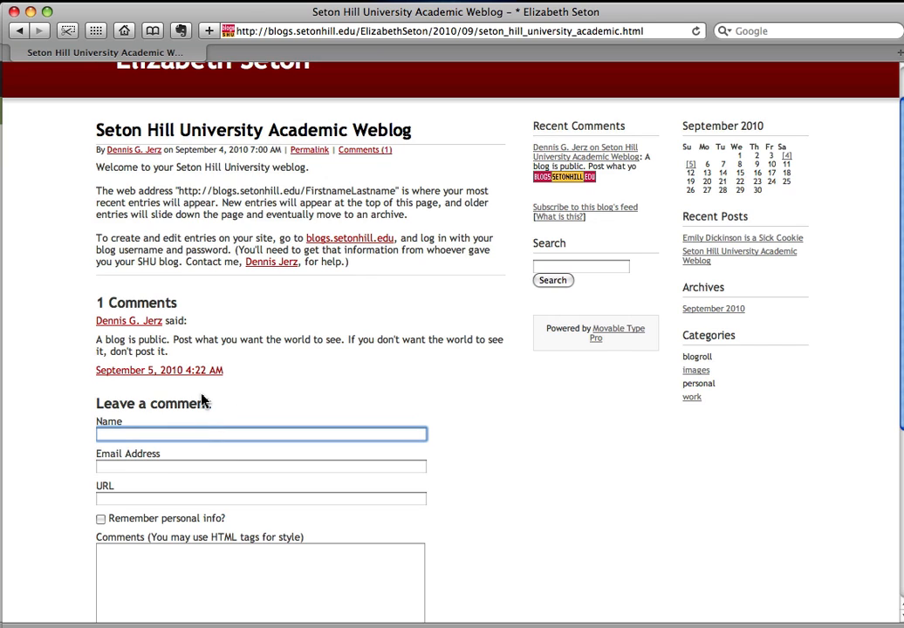
text(Denni)
key(BackSpace)
key(BackSpace)
key(BackSpace)
key(BackSpace)
key(BackSpace)
key(BackSpace)
key(BackSpace)
text(Santa Claus)
key(BackSpace)
key(BackSpace)
key(BackSpace)
key(BackSpace)
text(laus)
click(175, 471)
text(ho)
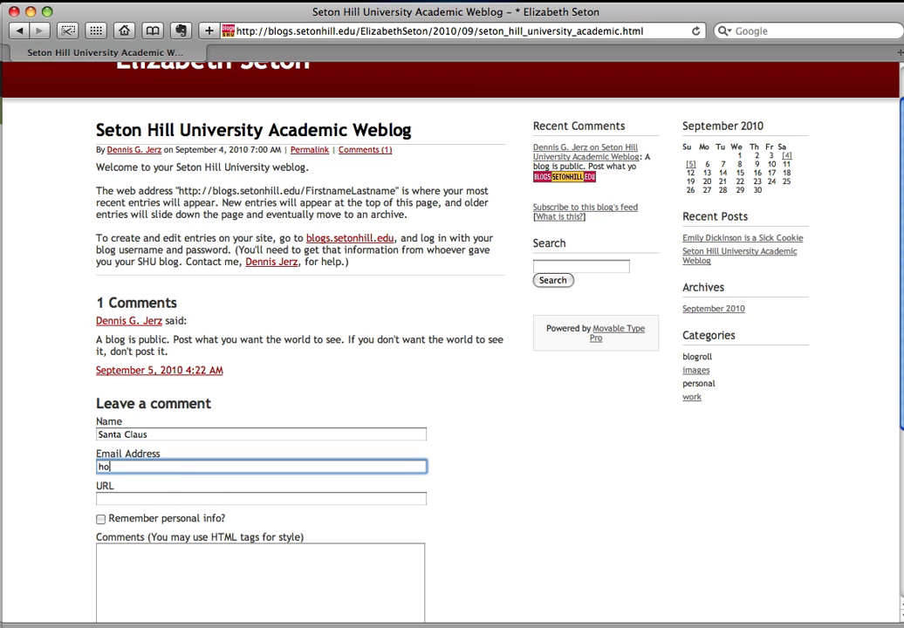
text(@ho.com)
key(Tab)
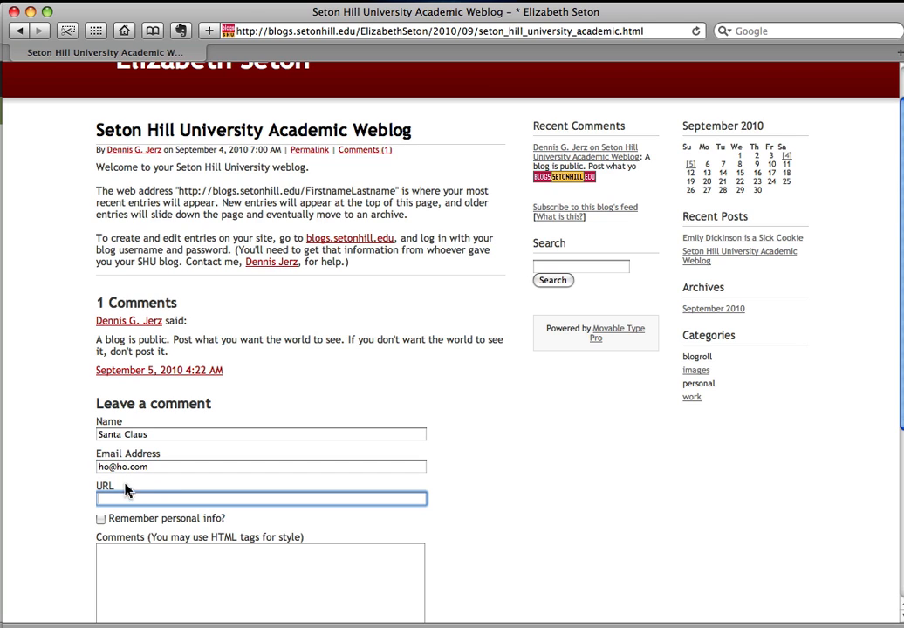
text(www.santa.com)
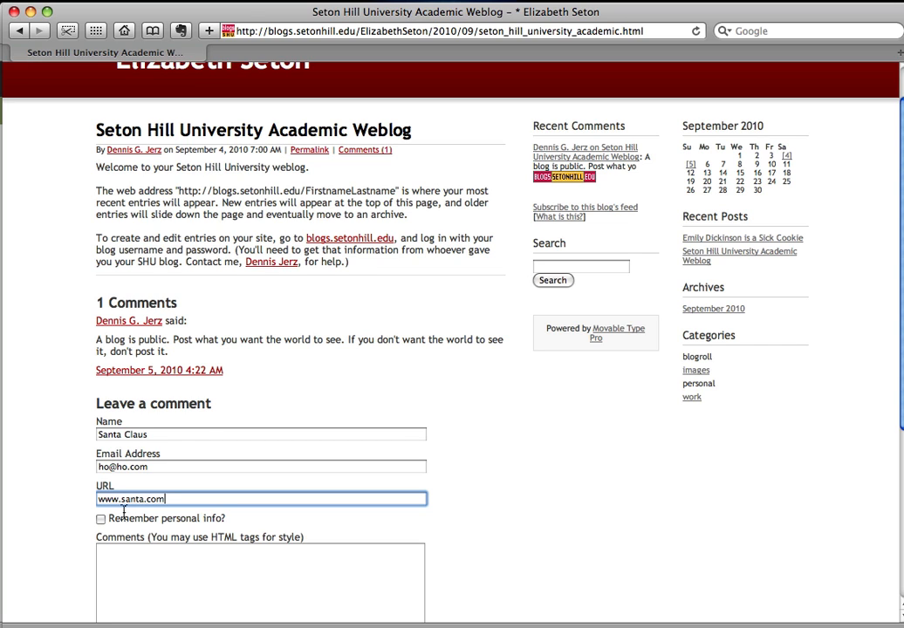
Write "Test comment" as the comment text.
click(162, 556)
scroll(162, 557, down, 1)
text(Test comment)
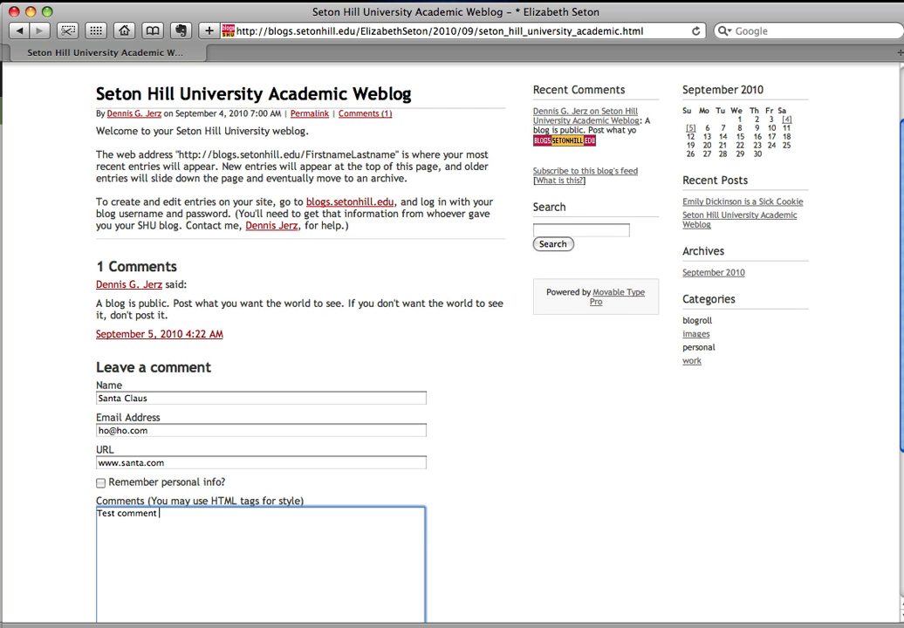
Enter the captcha characters and submit the comment.
scroll(54, 518, down, 5)
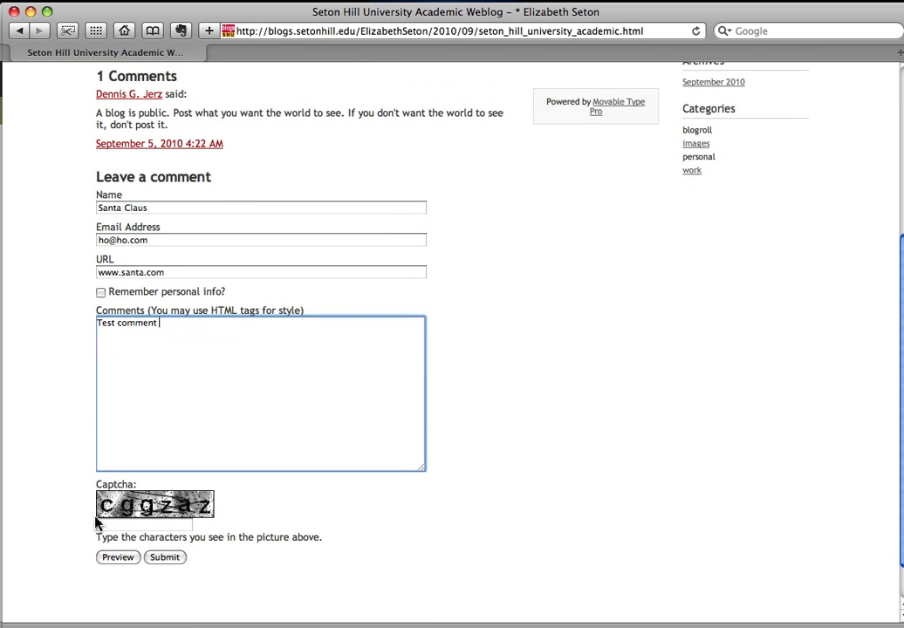
click(148, 529)
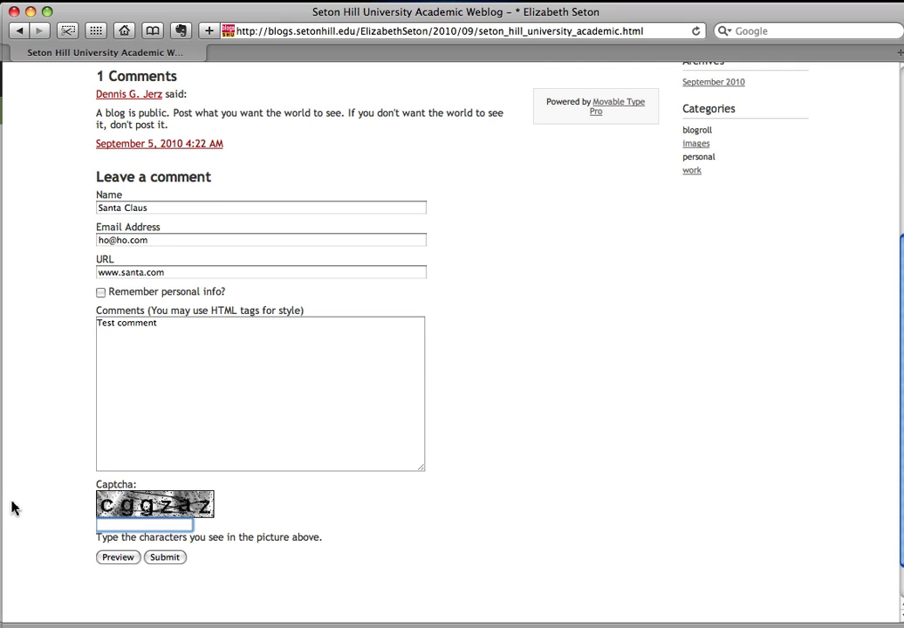
text(cggzaz)
click(167, 558)
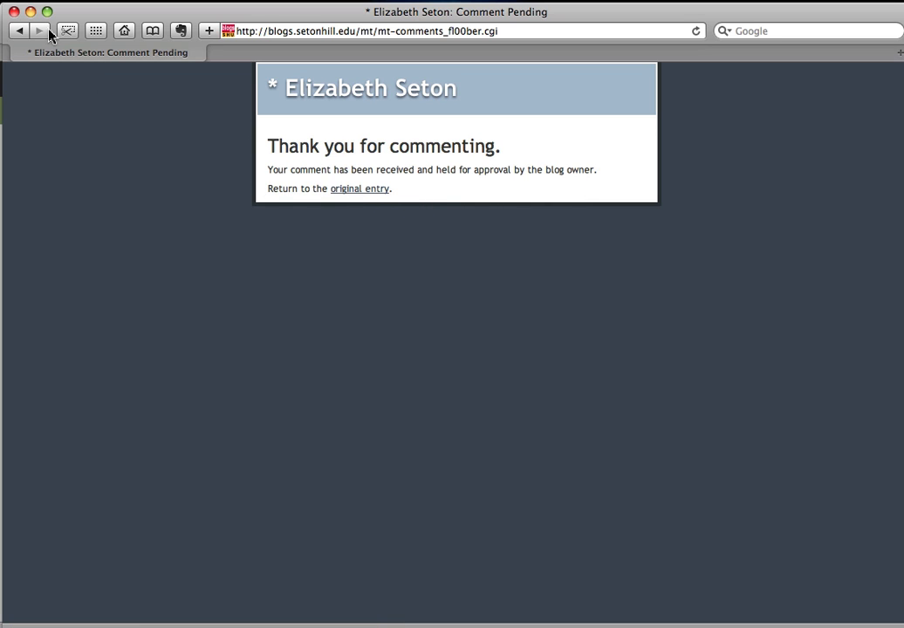
Return to the Movable Type admin window and open the full comment list from the blog dashboard's comment stats.
drag(84, 17, 76, 241)
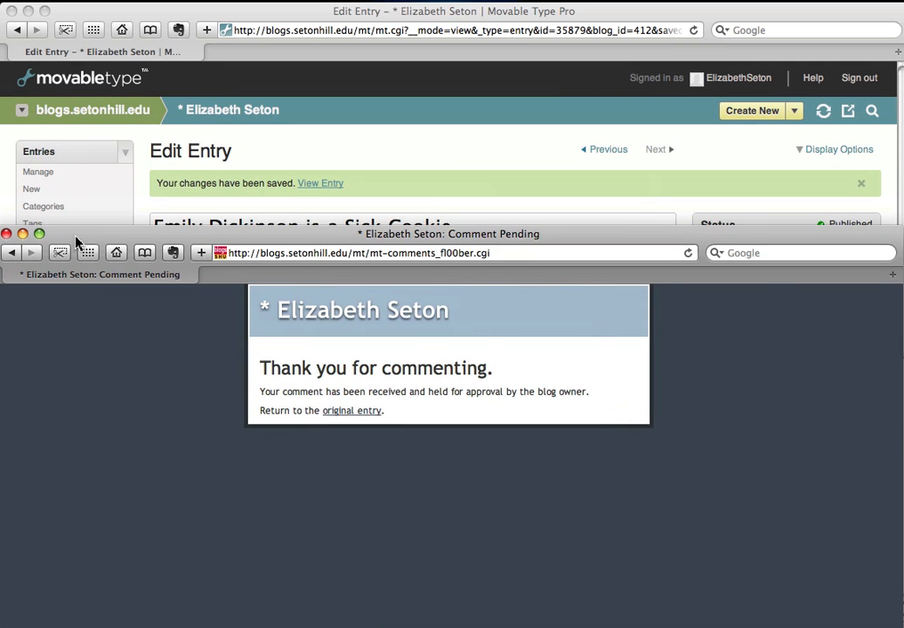
click(101, 20)
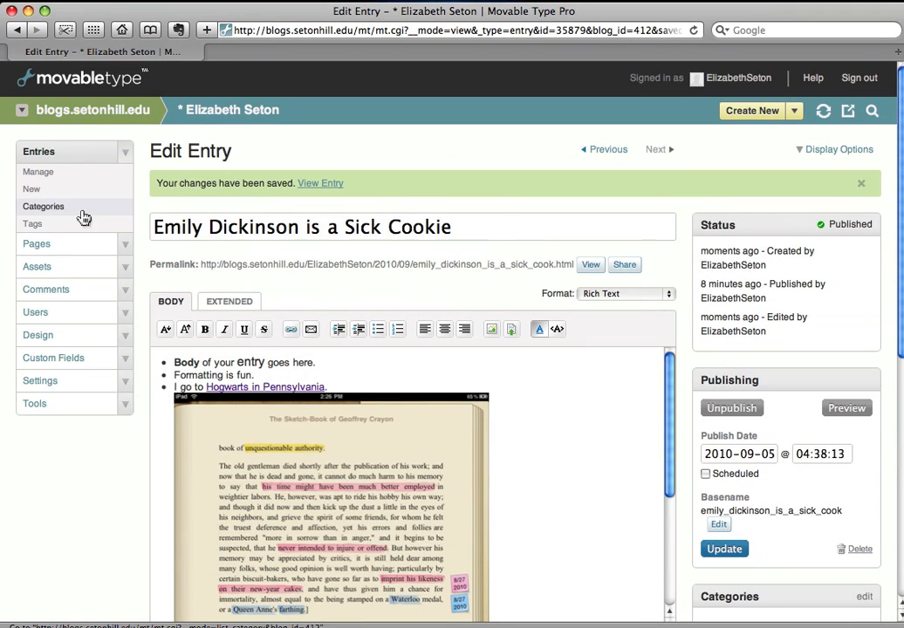
click(208, 116)
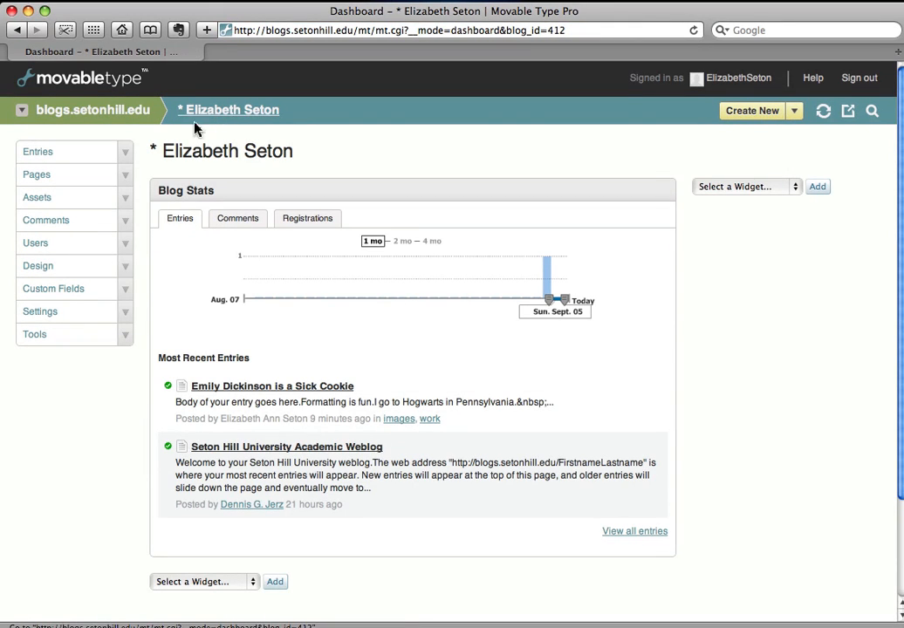
click(238, 218)
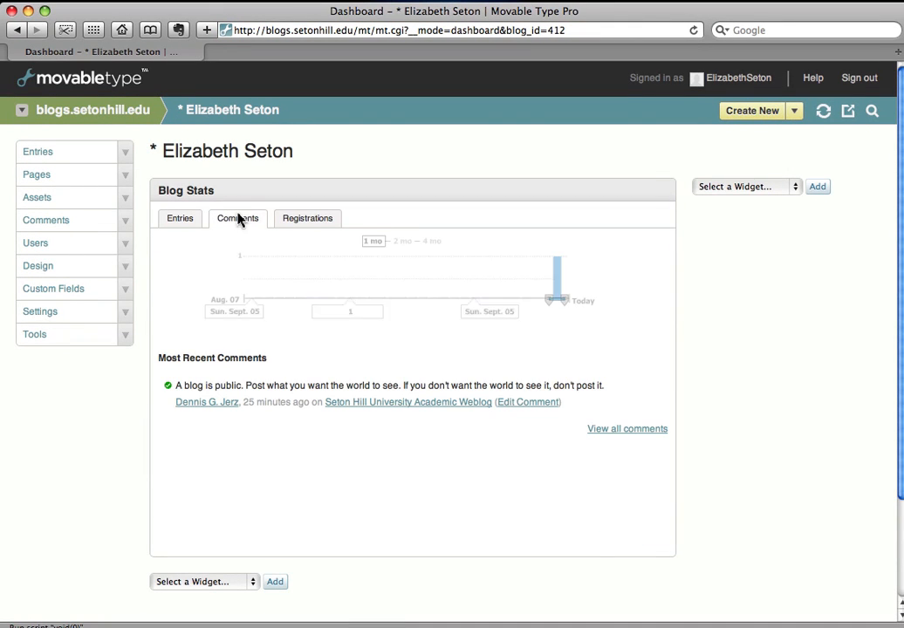
mouse_move(558, 290)
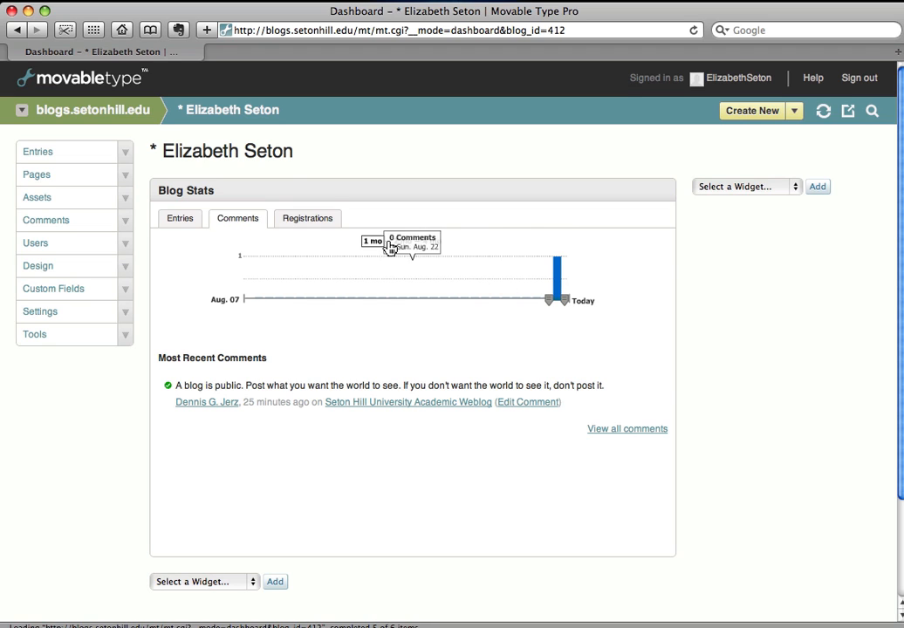
click(695, 29)
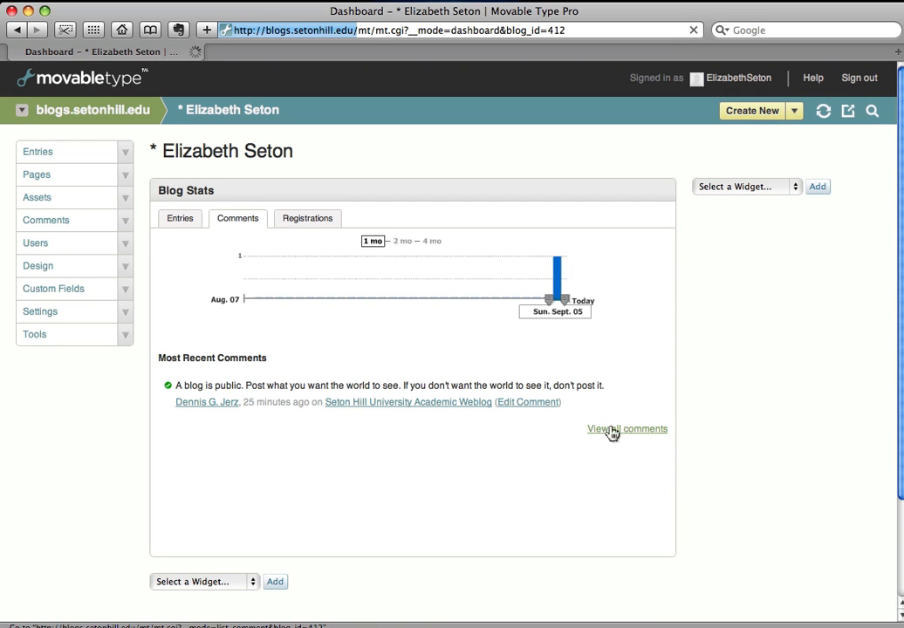
click(614, 433)
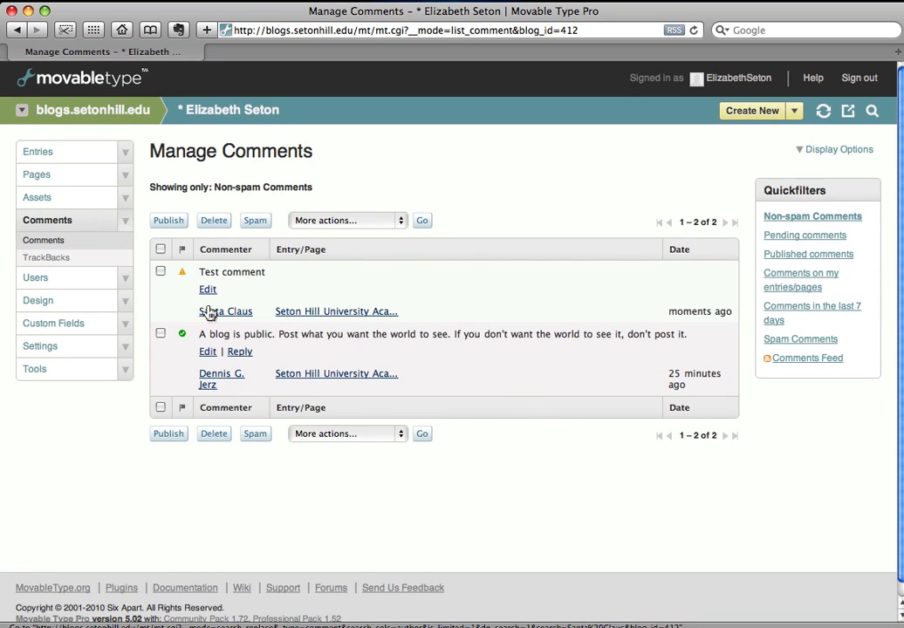
Publish the pending "Test comment" from the comment list.
click(160, 273)
click(160, 273)
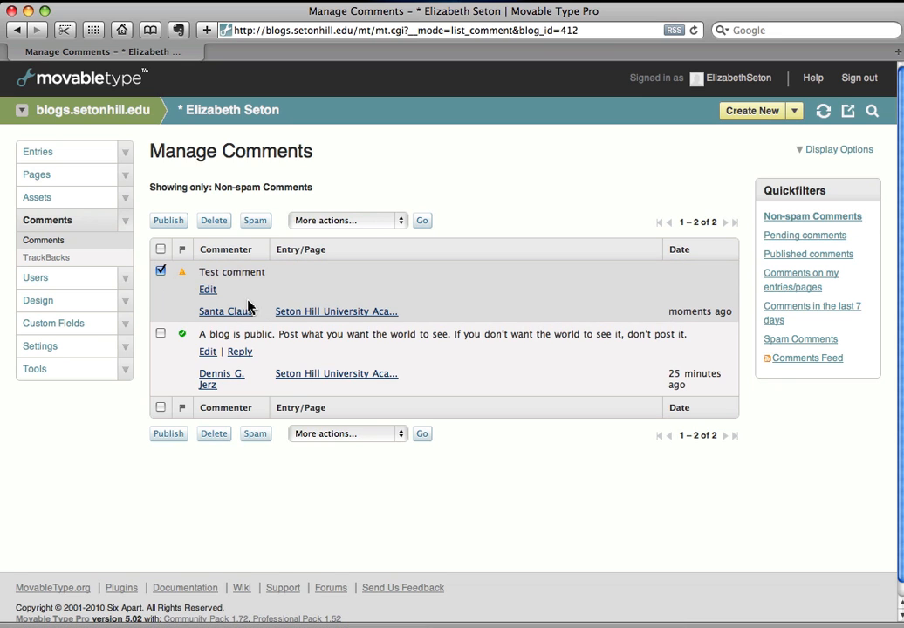
click(170, 221)
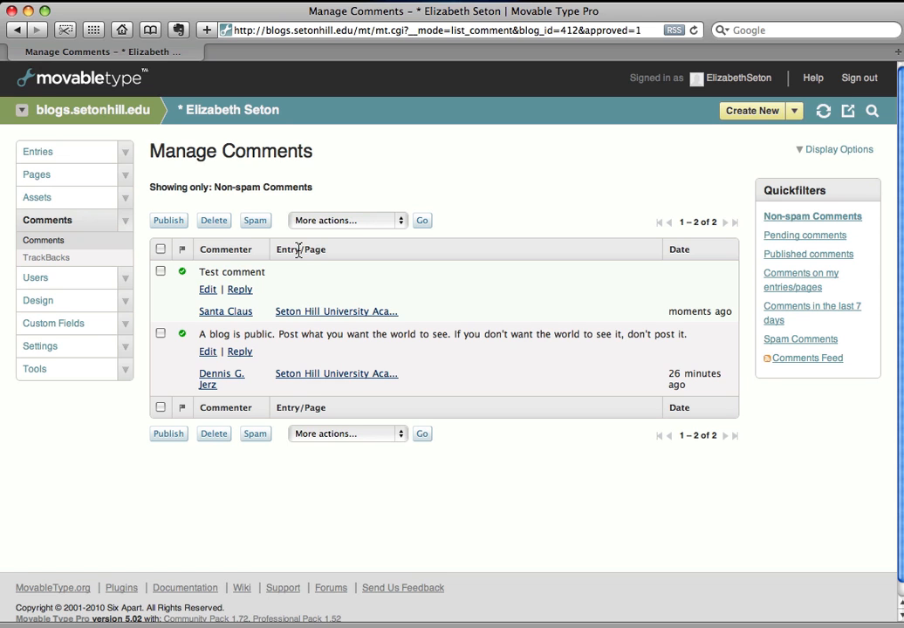
scroll(93, 460, down, 1)
Open the "Emily Dickinson is a Sick Cookie" entry for editing from the blog's list of entries.
click(237, 116)
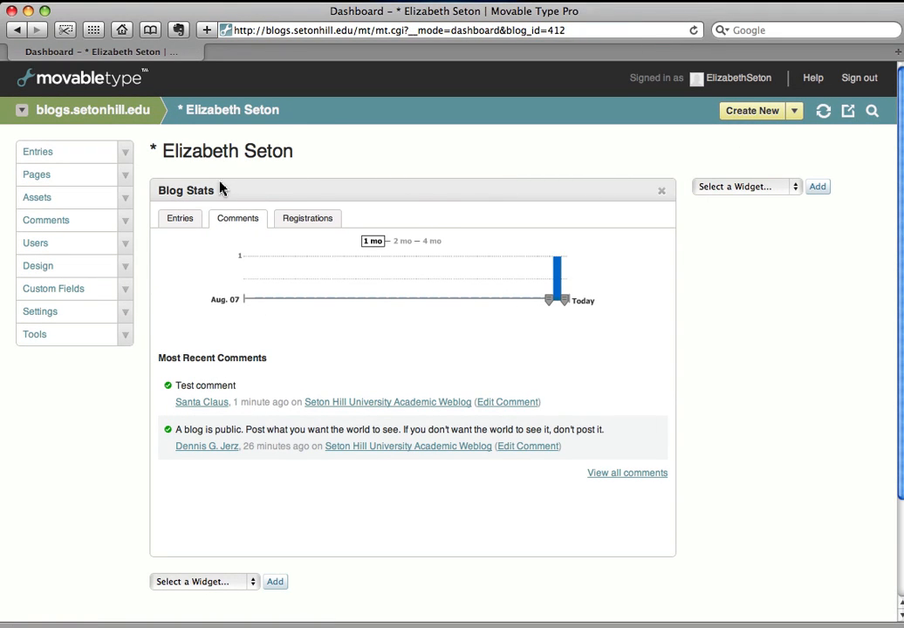
click(125, 154)
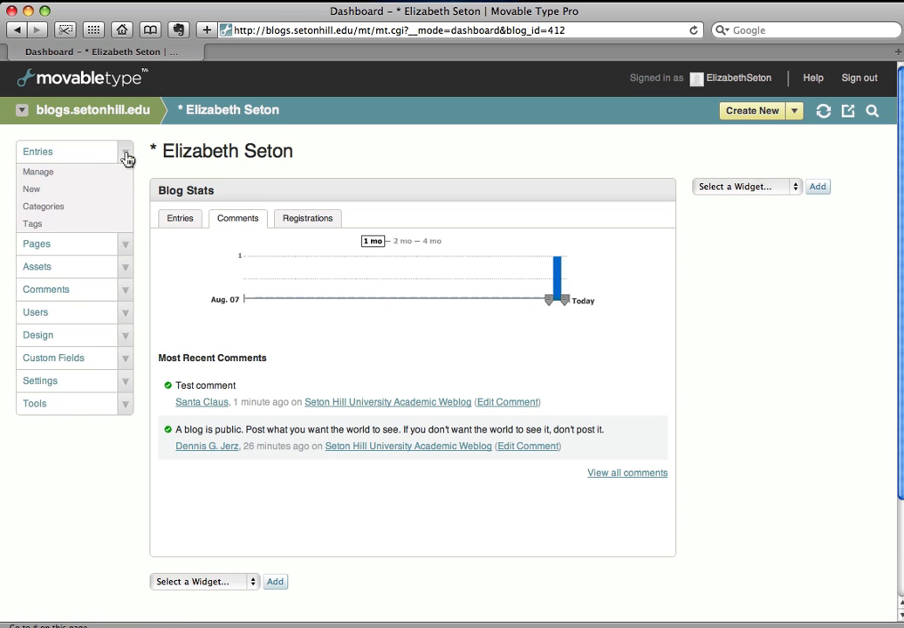
click(38, 171)
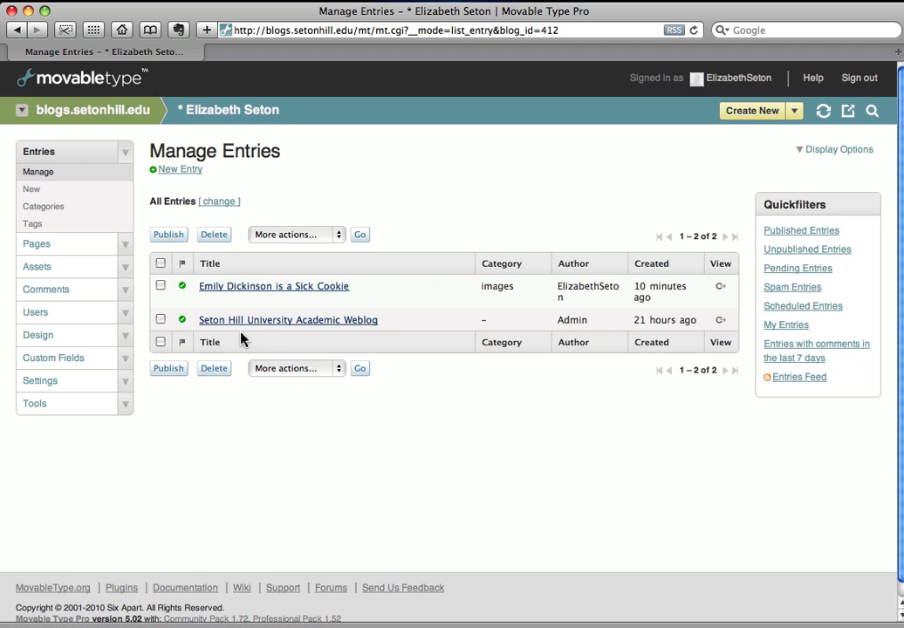
click(233, 288)
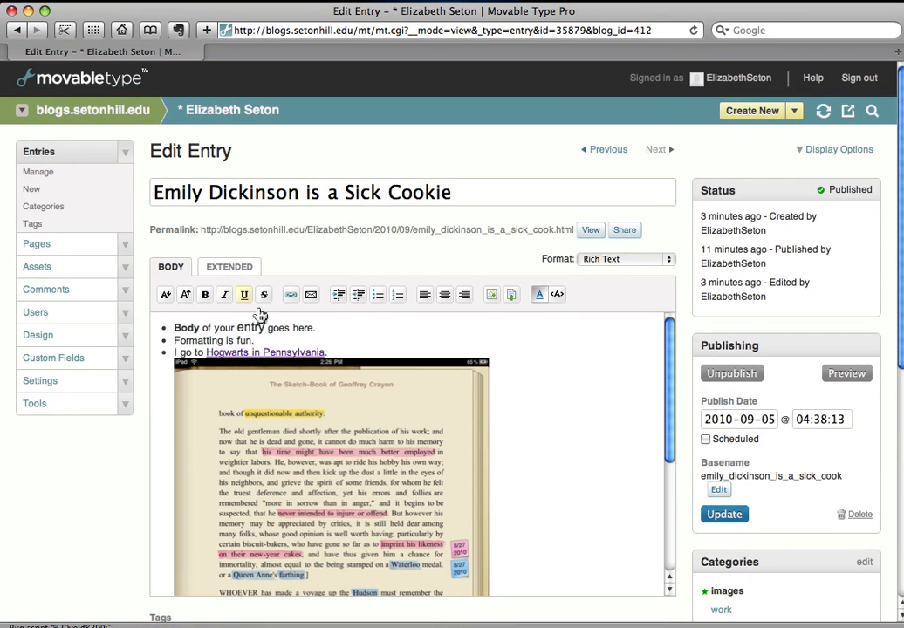
scroll(412, 335, down, 4)
scroll(412, 334, up, 5)
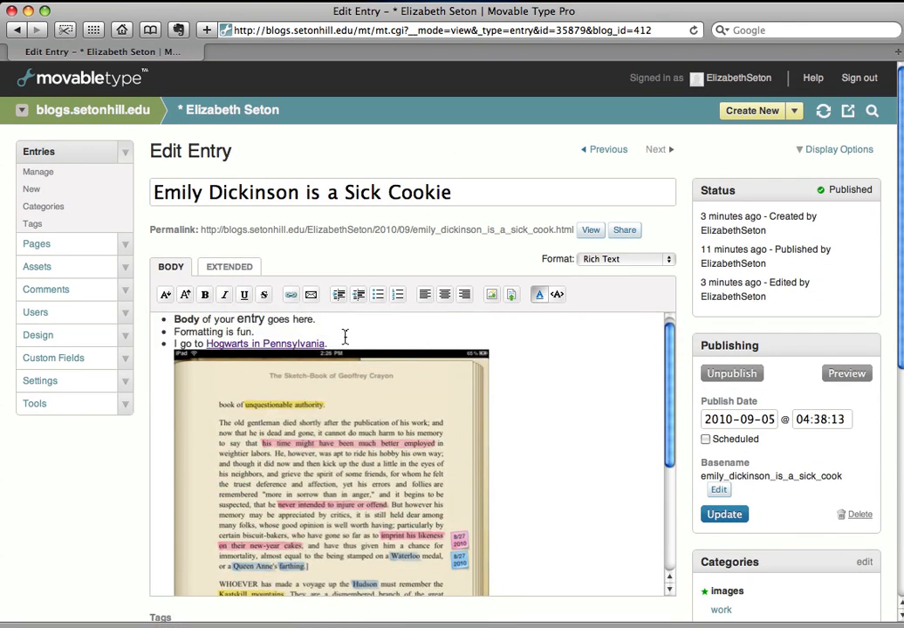
scroll(591, 386, down, 3)
scroll(591, 386, up, 3)
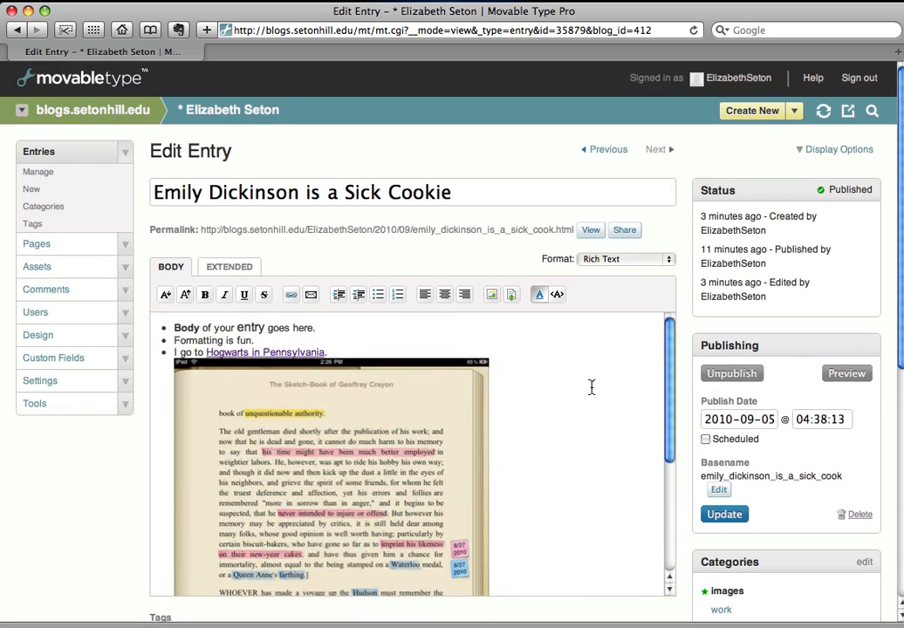
View the published blog and look over the "Emily Dickinson is a Sick Cookie" permalink page, including its comment form.
click(849, 118)
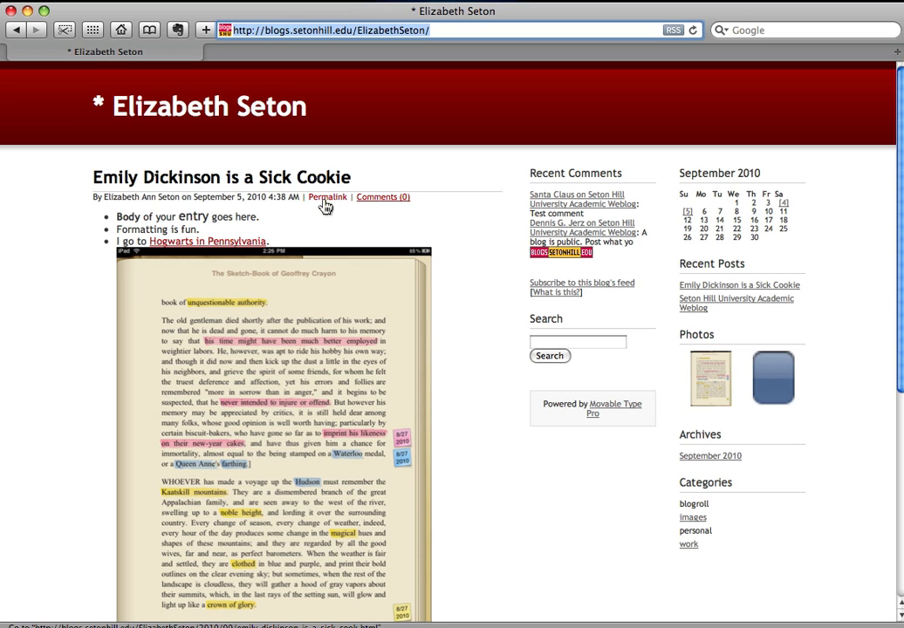
click(326, 204)
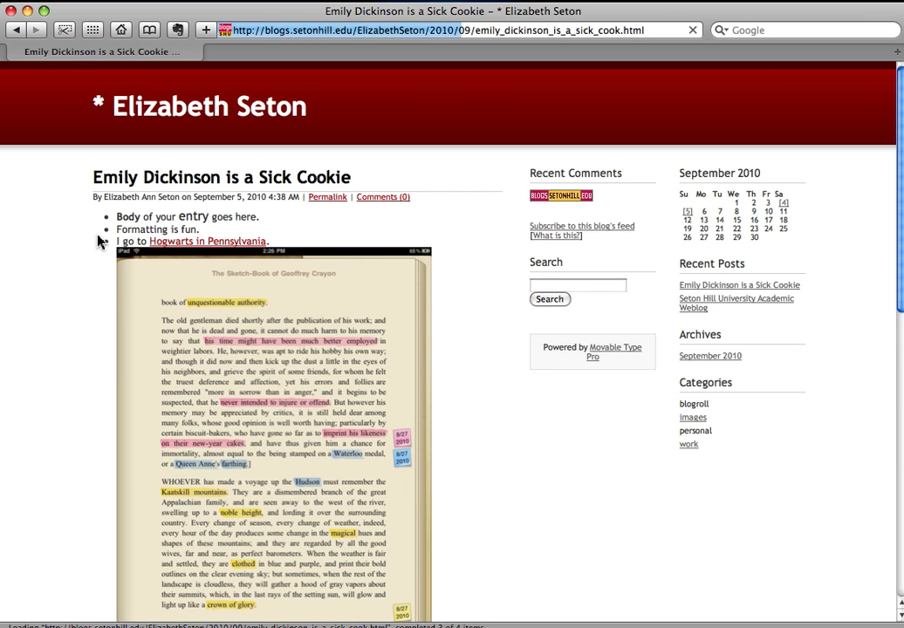
scroll(73, 241, down, 10)
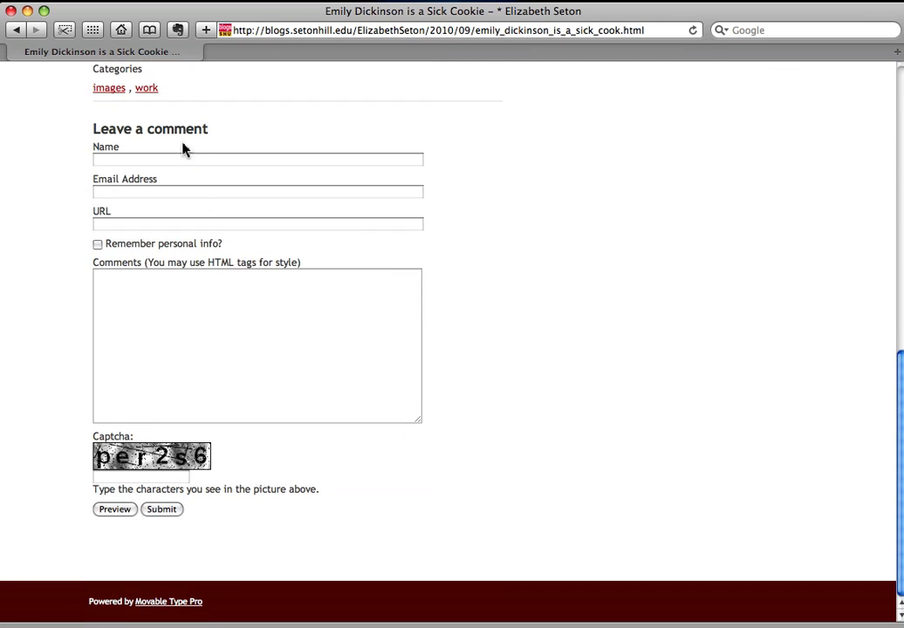
scroll(104, 173, up, 10)
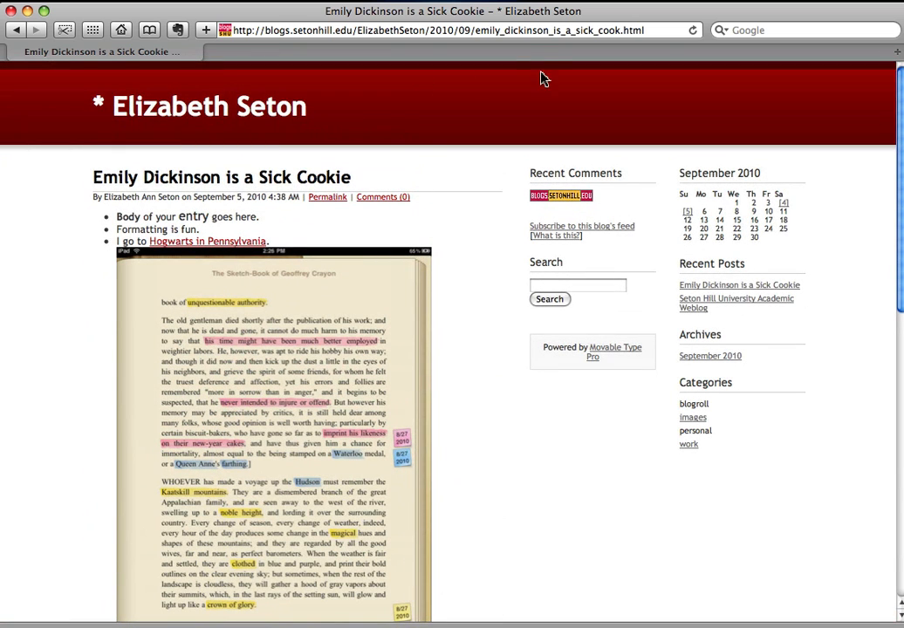
Highlight the permalink page's full web address, and go back to the blog's public main page.
click(518, 33)
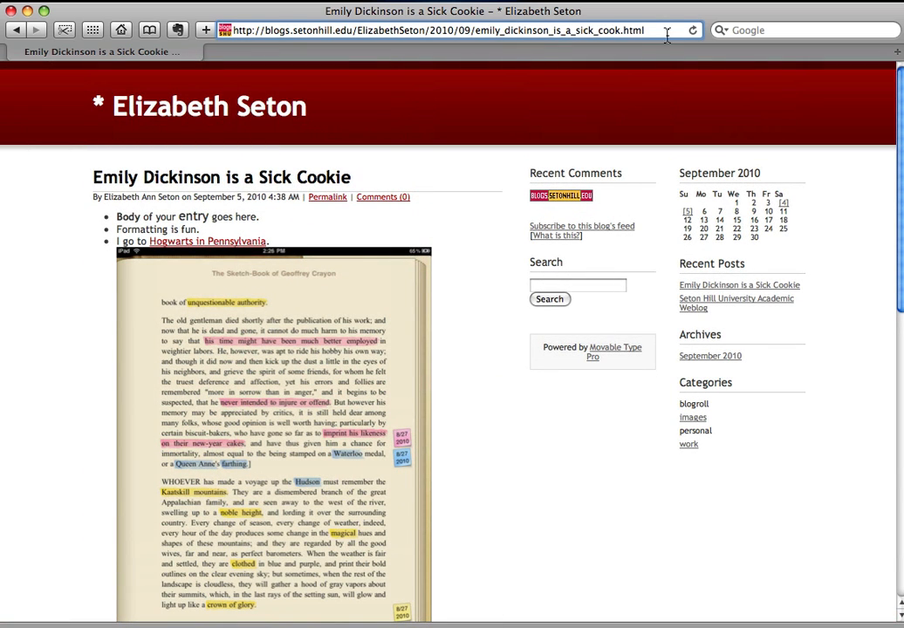
drag(654, 31, 202, 27)
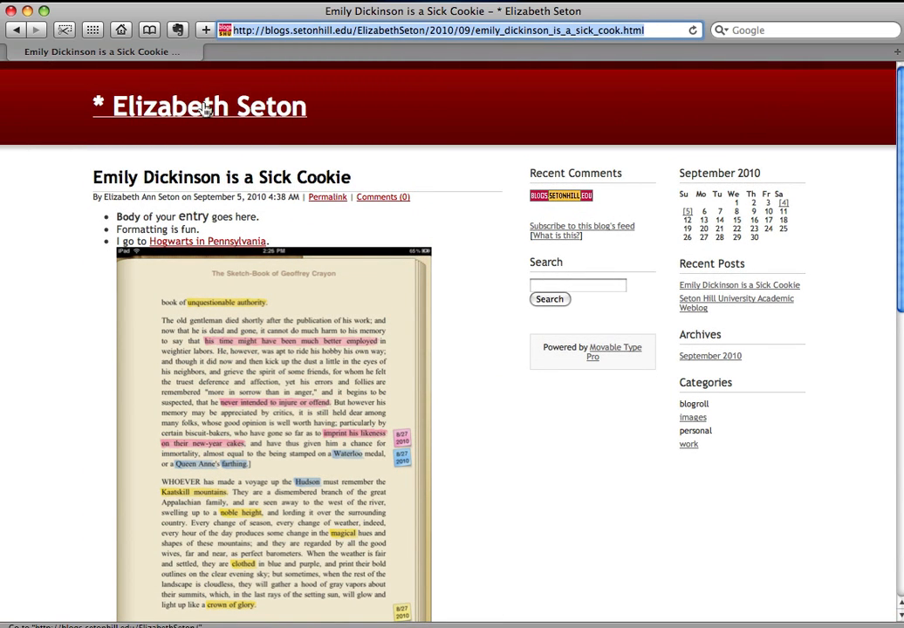
click(167, 107)
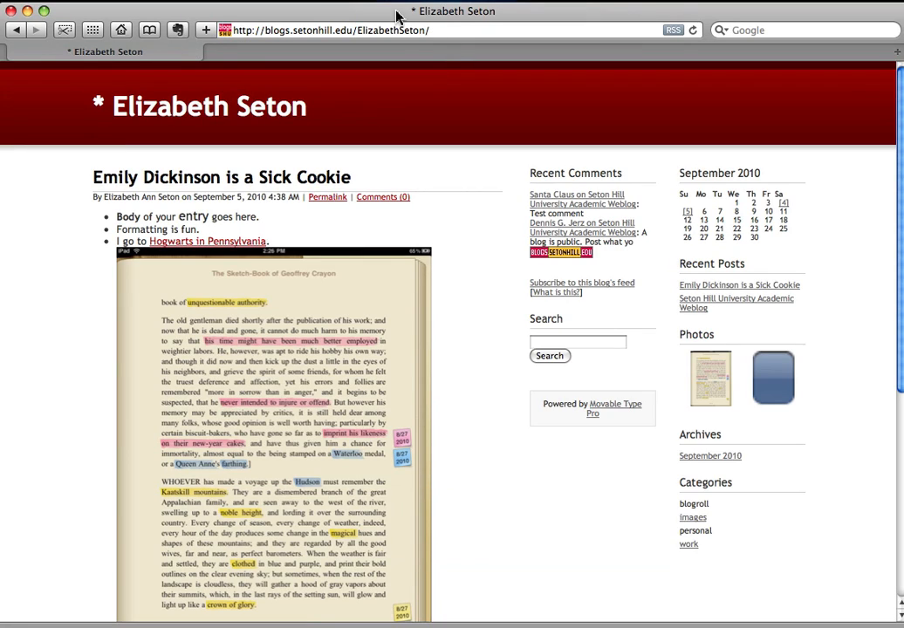
Bring the entry editor window back into view and examine its web address.
drag(397, 16, 436, 413)
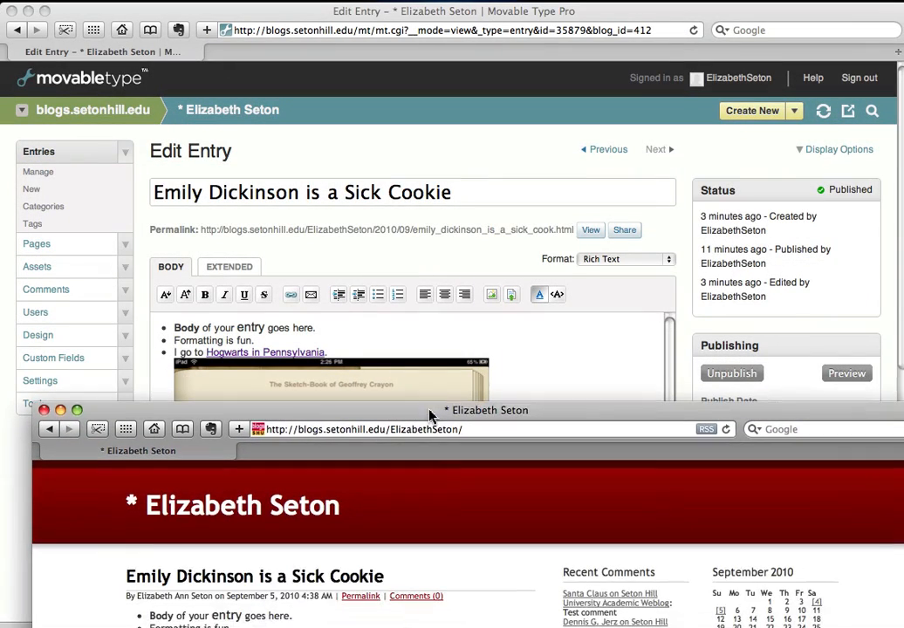
click(663, 35)
drag(662, 32, 236, 30)
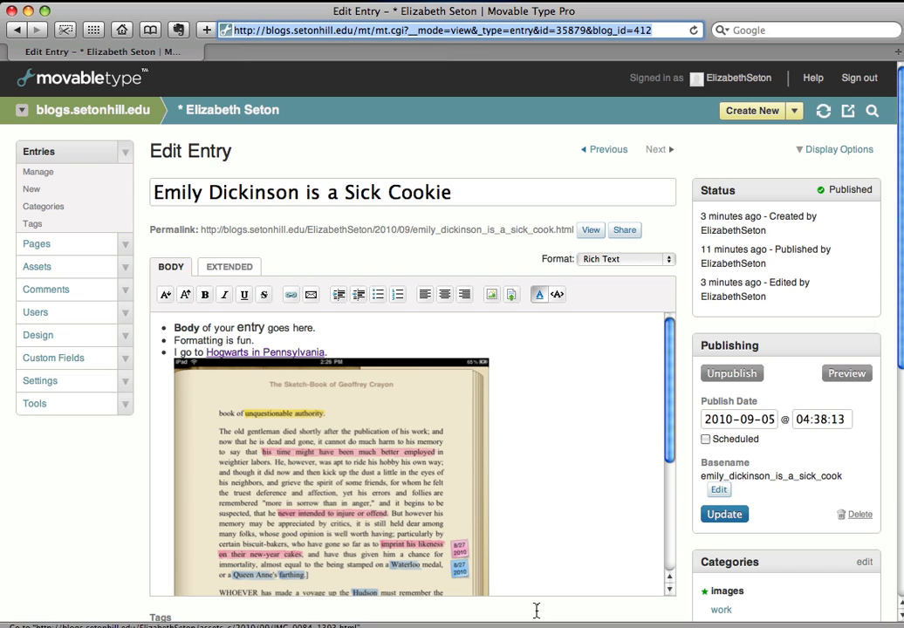
click(517, 132)
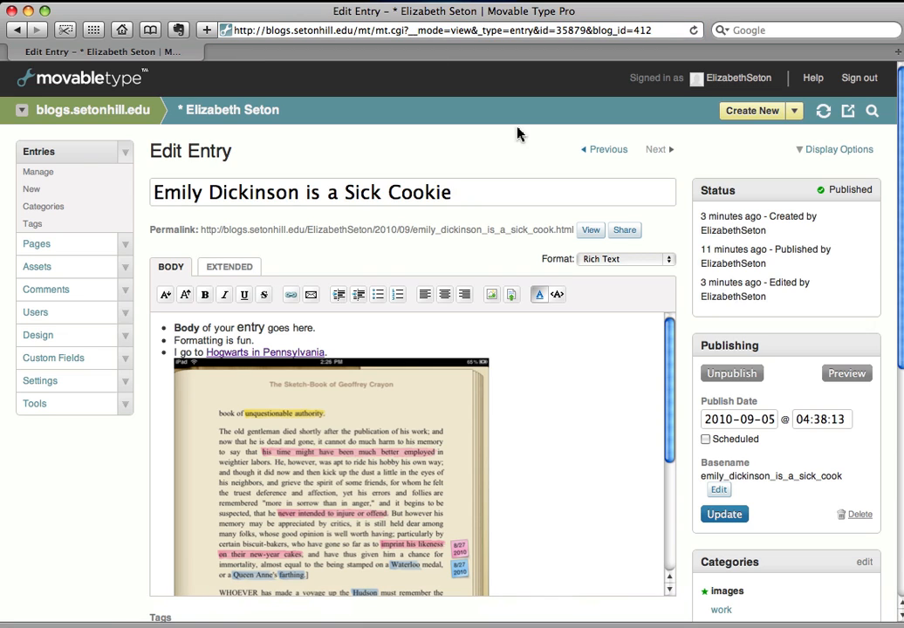
Format the entry body with an enlarged, underlined "your", a large italic "Formatting" and a struck-through "fun".
double_click(492, 203)
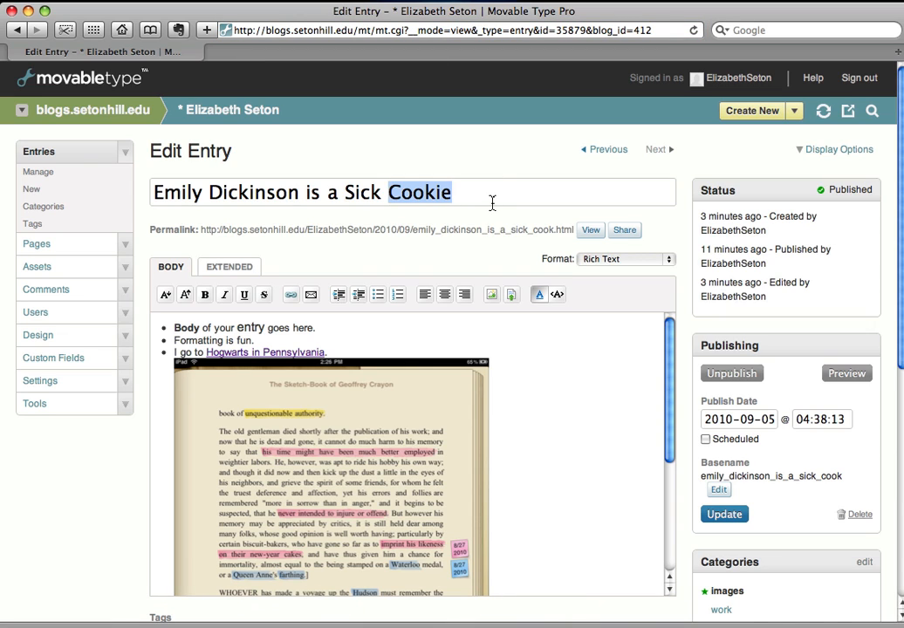
drag(493, 202, 152, 220)
scroll(331, 330, down, 1)
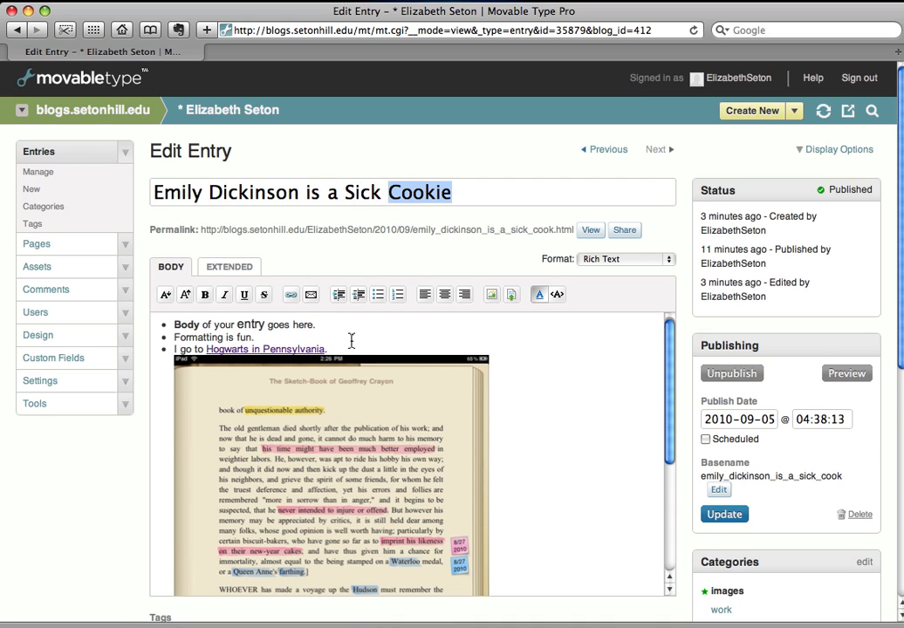
click(356, 341)
double_click(357, 345)
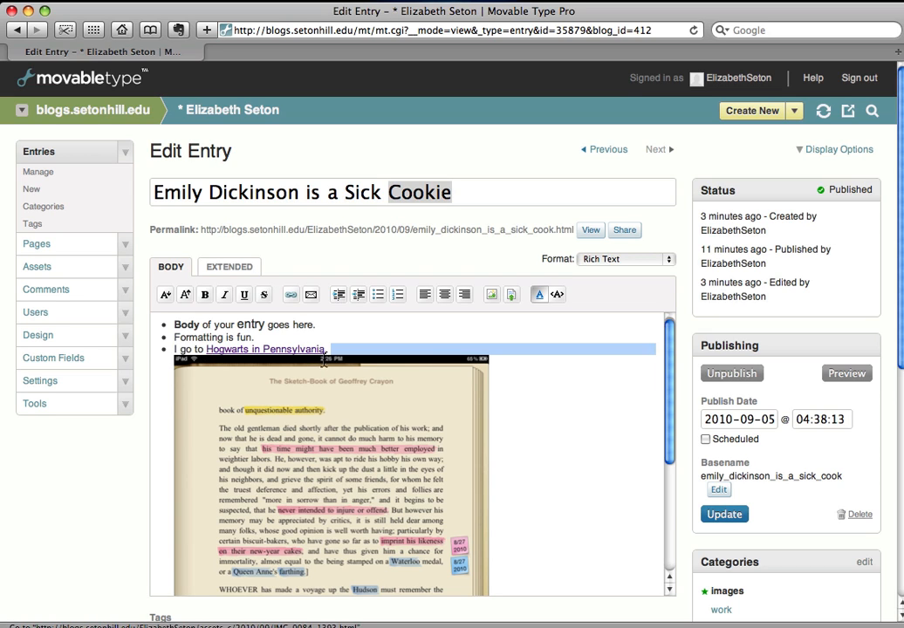
click(271, 339)
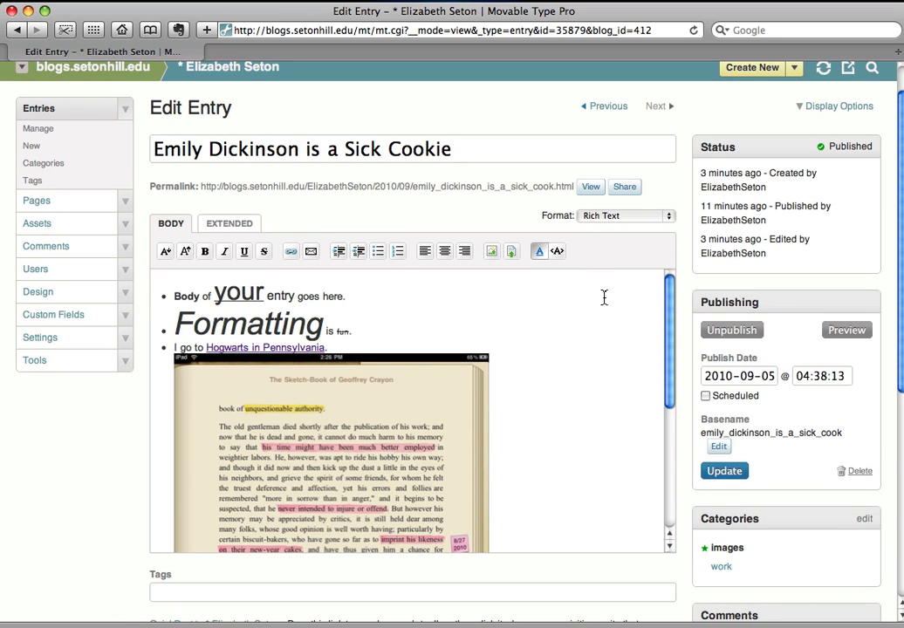
Delete the "Emily Dickinson is a Sick Cookie" entry and discard its unsaved changes.
right_click(853, 470)
click(846, 477)
click(859, 473)
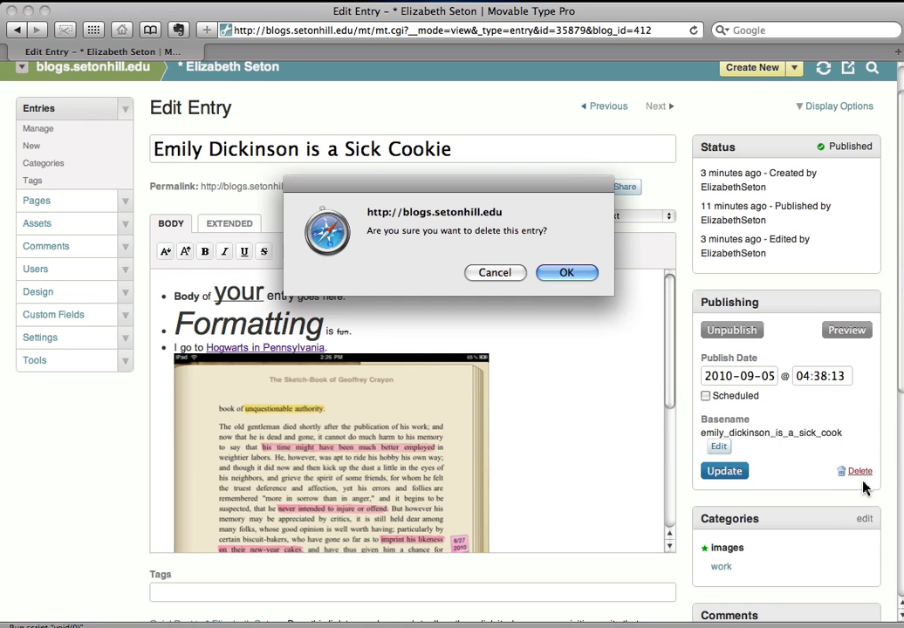
click(562, 276)
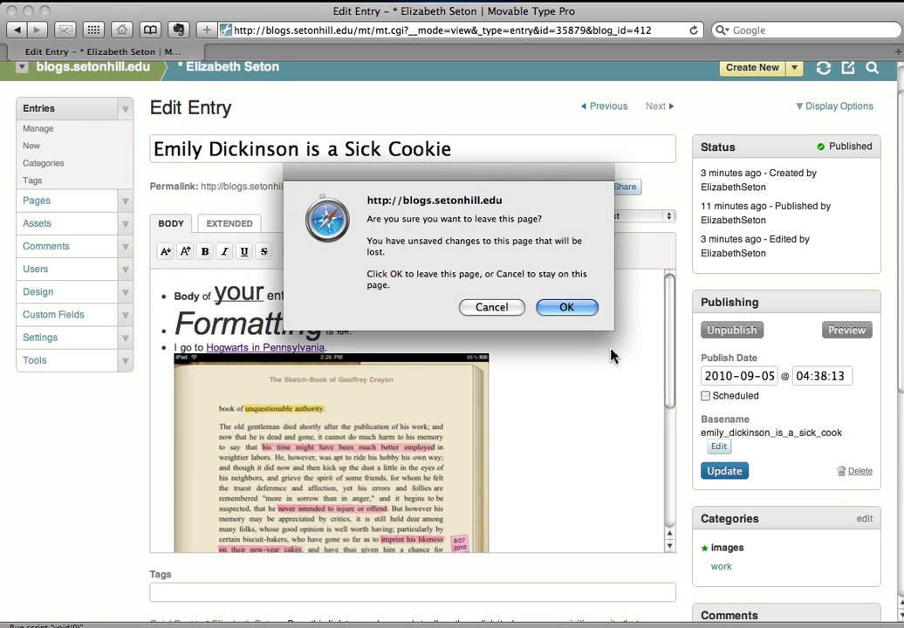
click(567, 309)
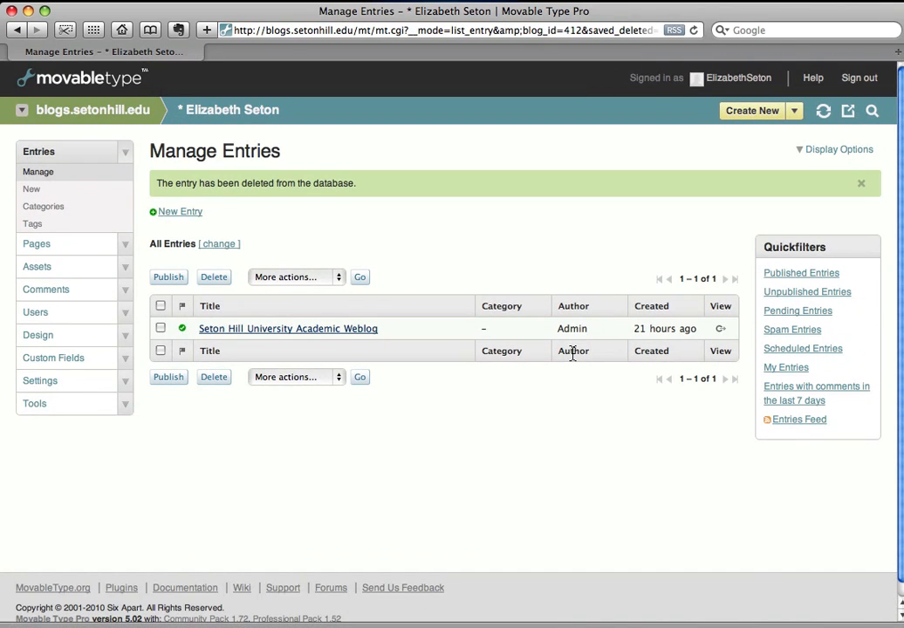
Switch to the public blog window and open the blog's main page to check the remaining entries.
key(super+grave)
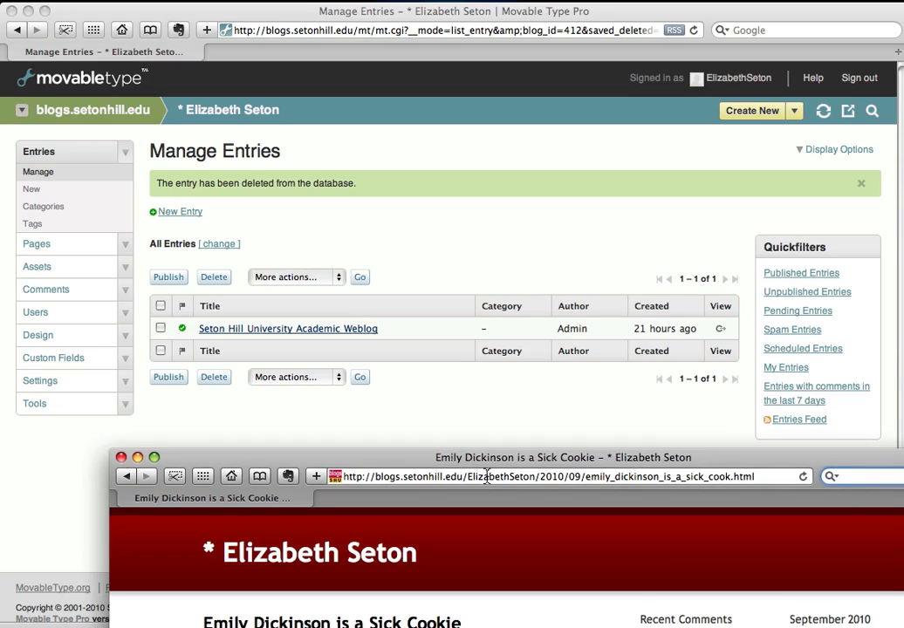
drag(436, 457, 329, 16)
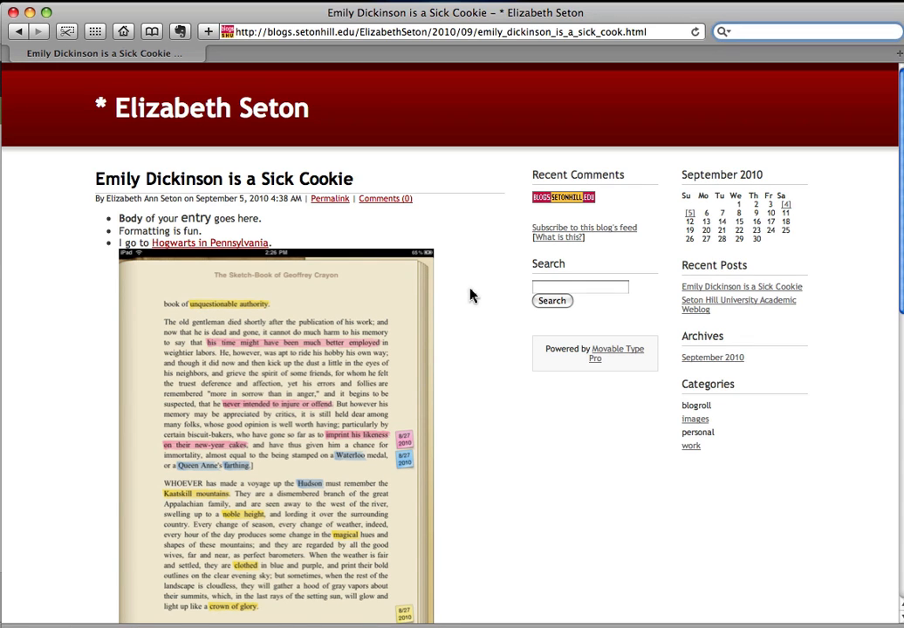
click(223, 102)
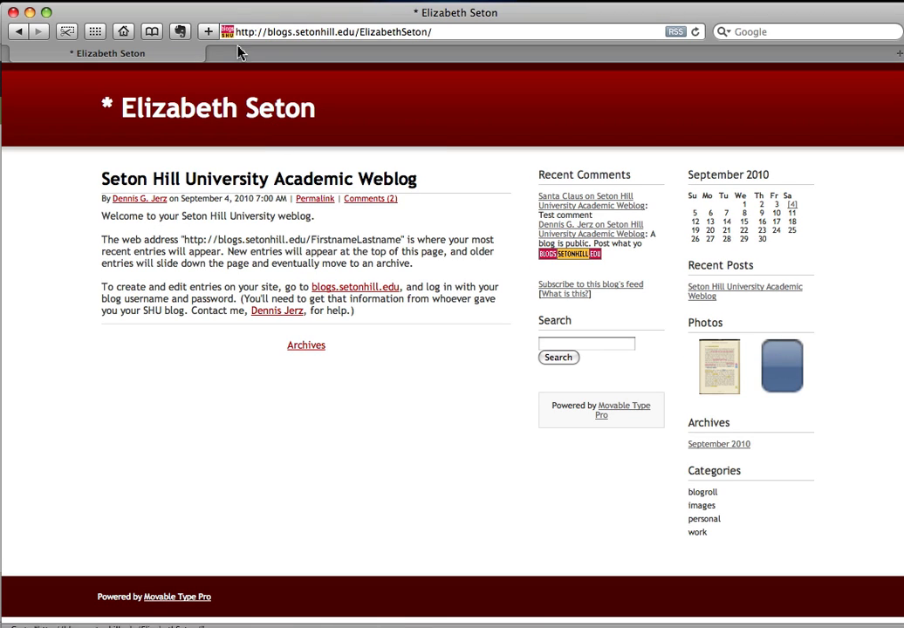
Return to the Movable Type admin window and republish the blog with All Files.
drag(225, 16, 252, 380)
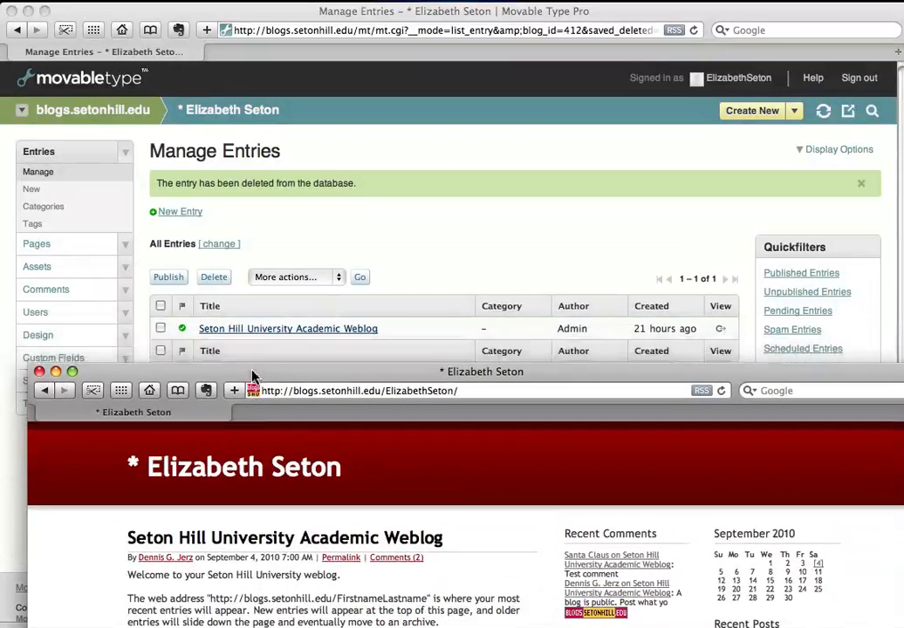
click(445, 192)
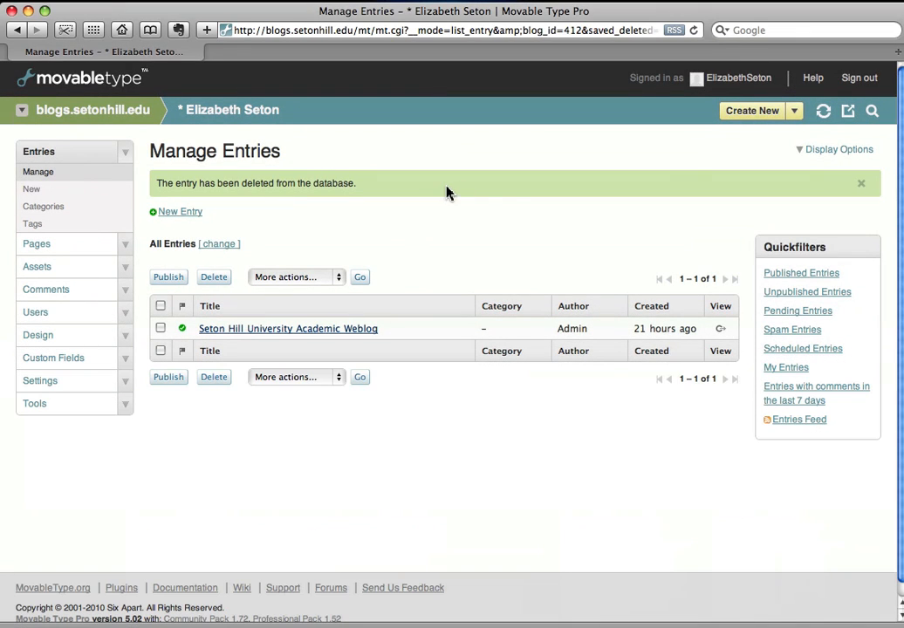
click(821, 118)
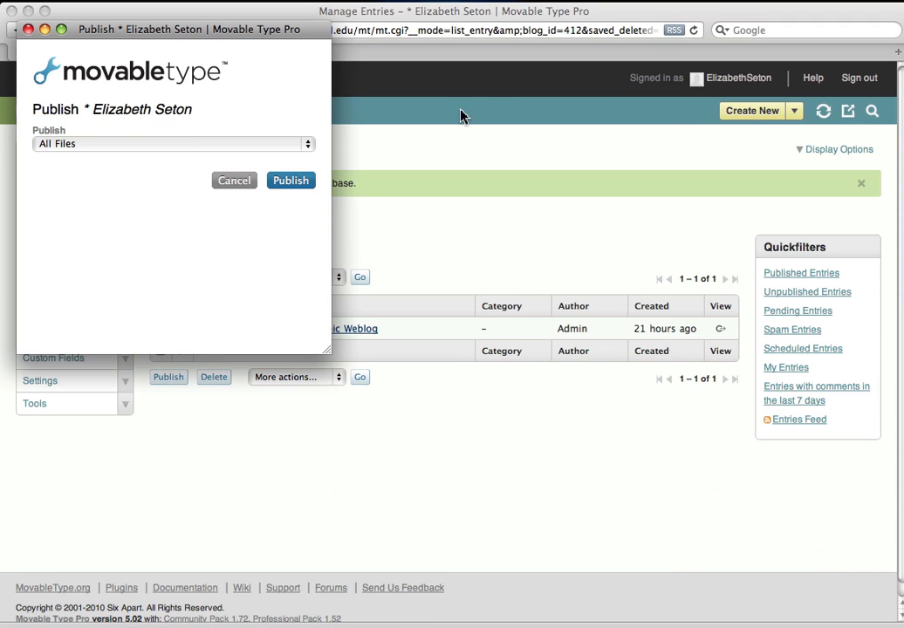
click(281, 187)
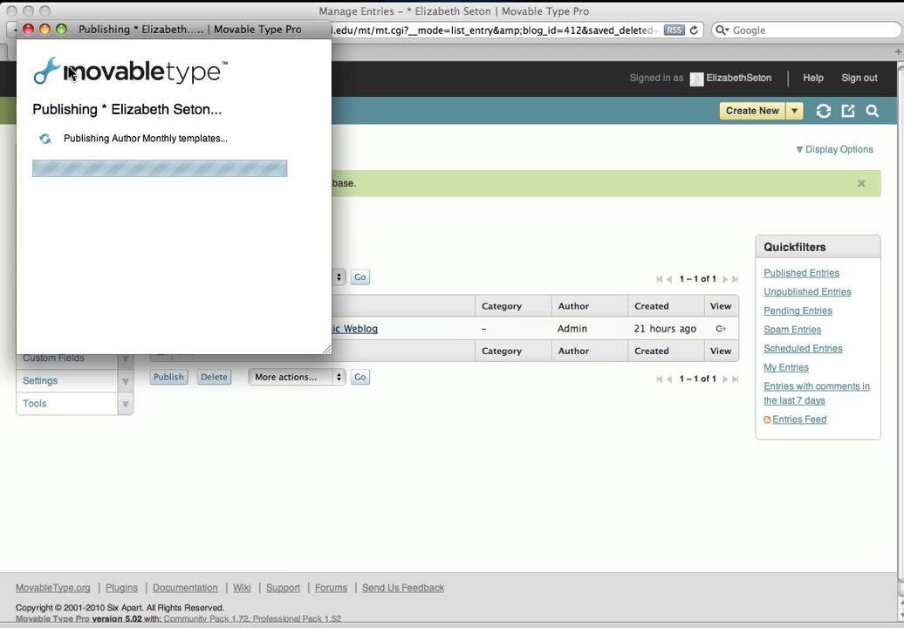